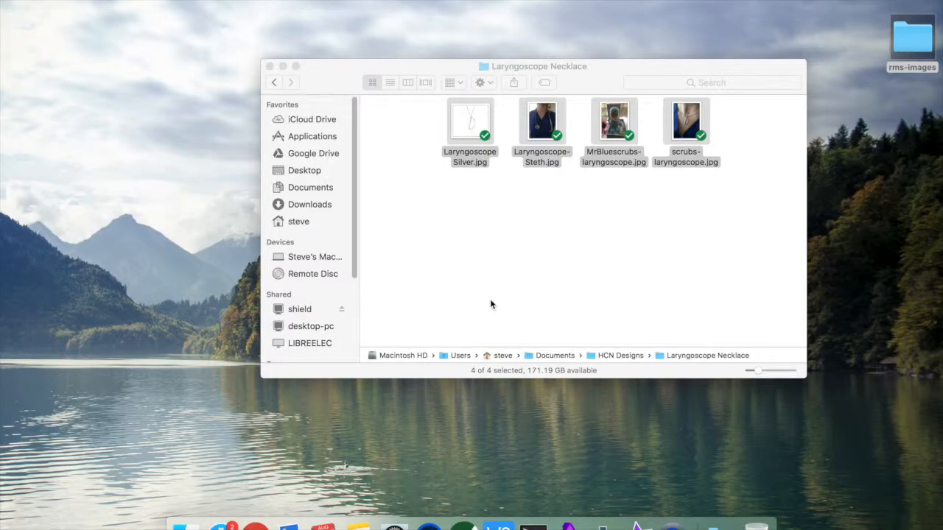
Switch to Chrome, open the Purple Planet Music home page and highlight the music credit line.
{"action": "left_click", "coordinate": [582, 271]}
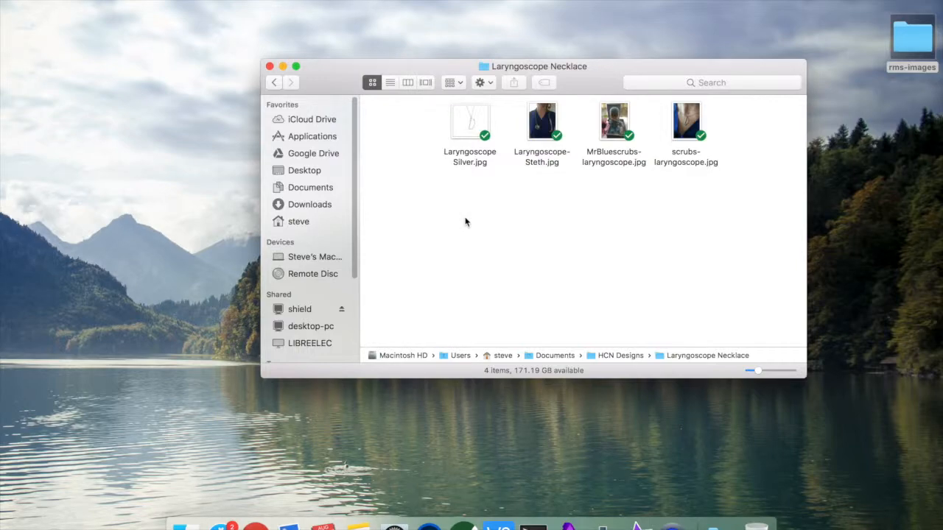
{"action": "left_click", "coordinate": [255, 524]}
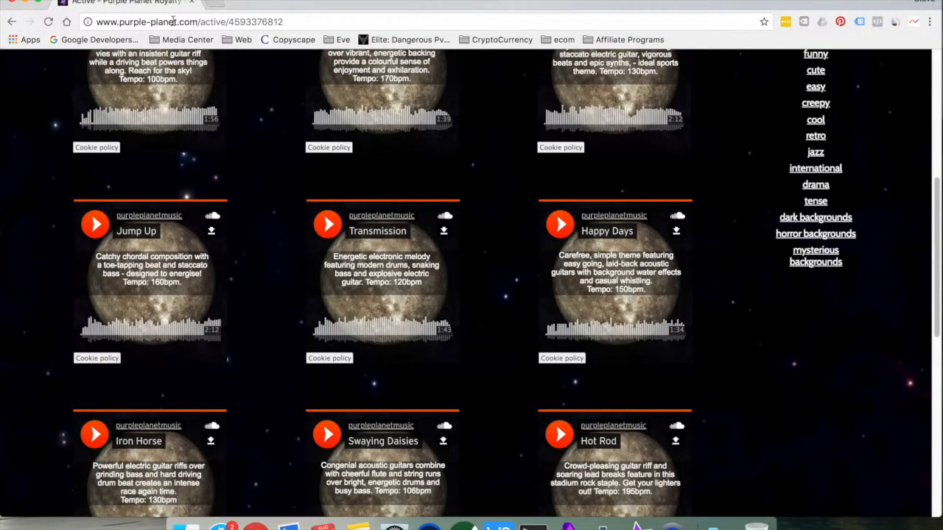
{"action": "scroll", "coordinate": [390, 190], "scroll_direction": "up", "scroll_amount": 5}
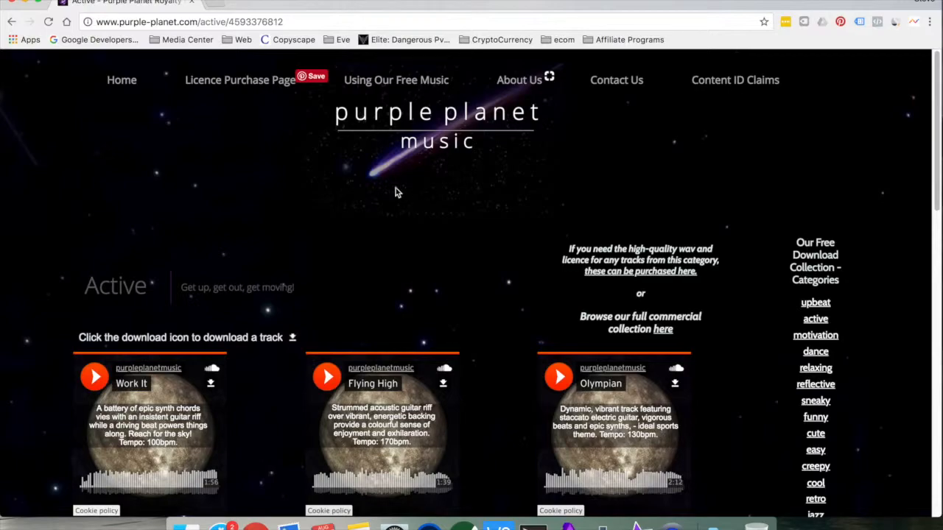
{"action": "left_click", "coordinate": [123, 85]}
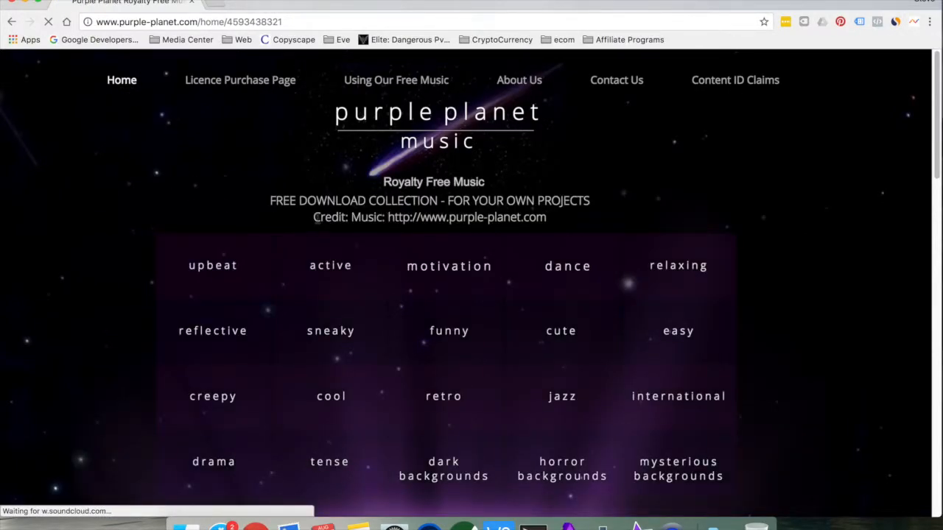
{"action": "left_click_drag", "start_coordinate": [313, 218], "coordinate": [552, 219]}
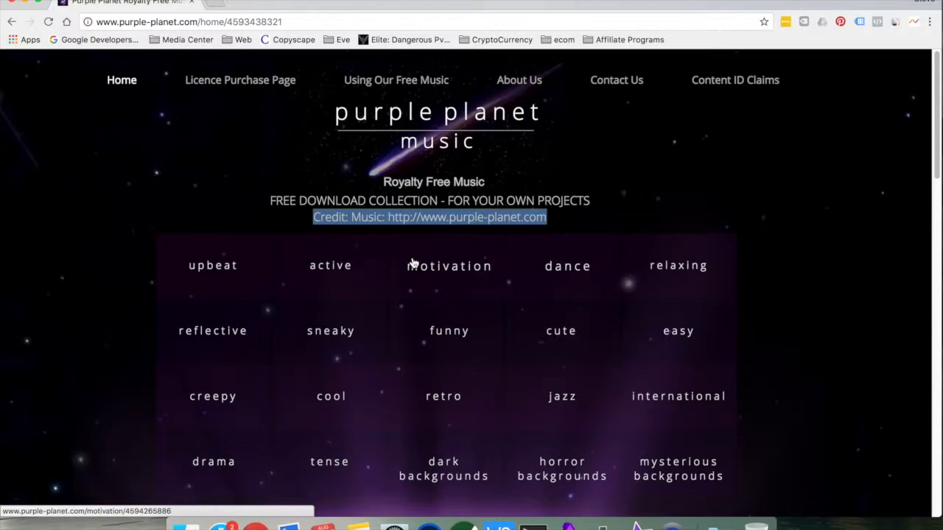
Open the active music category on Purple Planet and download the track "Happy Days".
{"action": "left_click", "coordinate": [332, 269]}
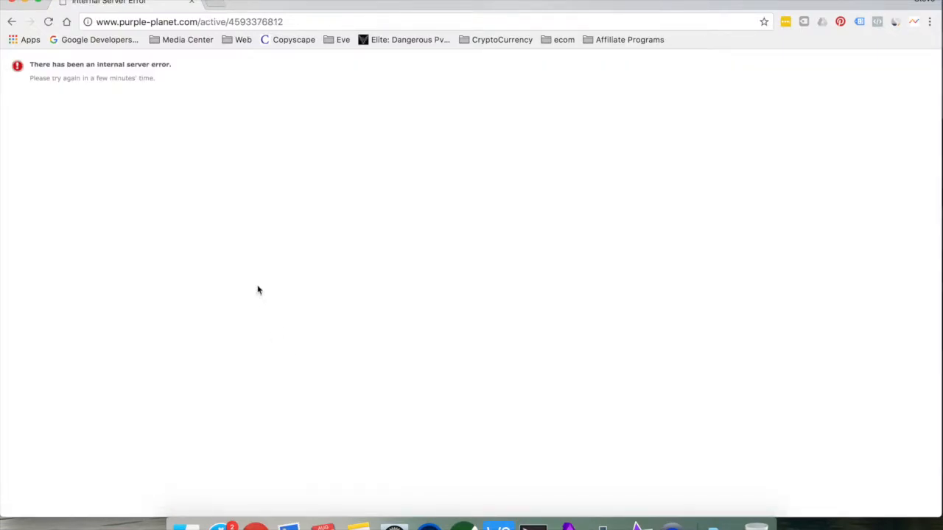
{"action": "left_click", "coordinate": [12, 22]}
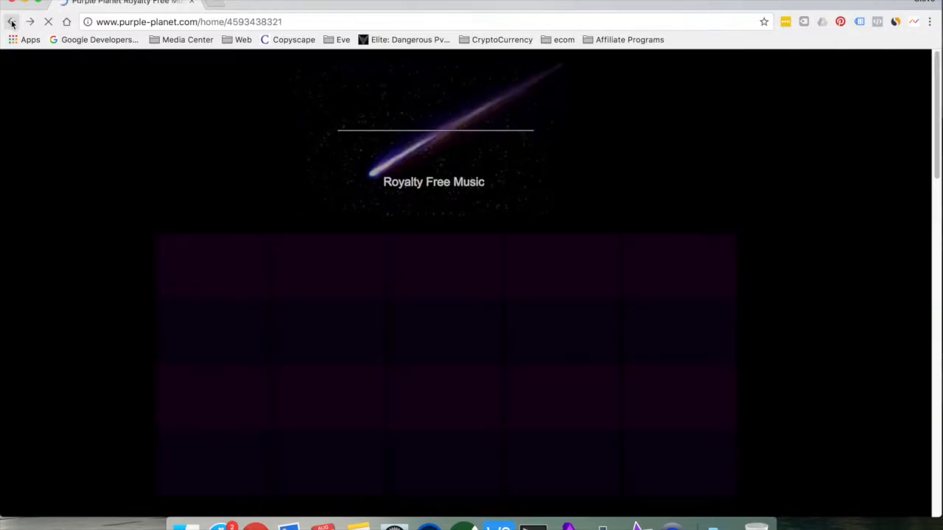
{"action": "left_click", "coordinate": [333, 269]}
{"action": "left_click", "coordinate": [333, 268]}
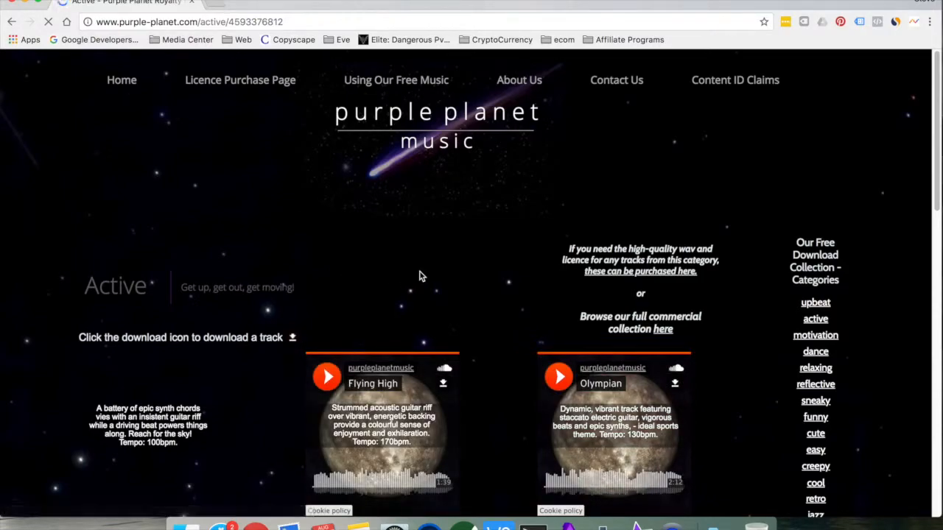
{"action": "scroll", "coordinate": [471, 276], "scroll_direction": "down", "scroll_amount": 3}
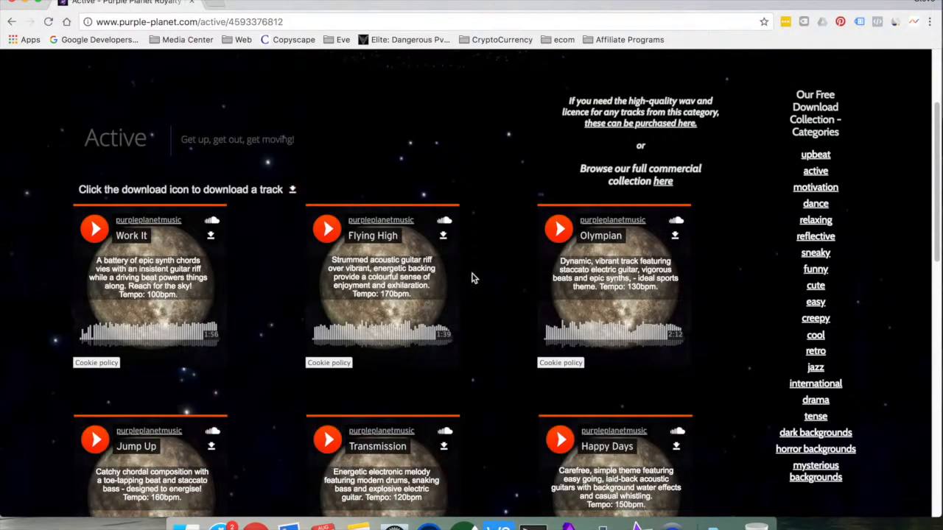
{"action": "scroll", "coordinate": [474, 277], "scroll_direction": "down", "scroll_amount": 2}
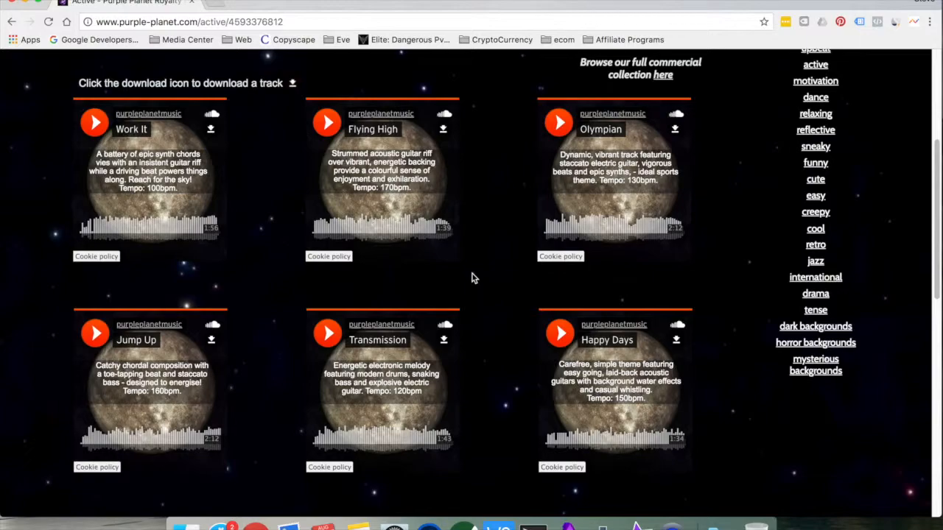
{"action": "left_click", "coordinate": [676, 341]}
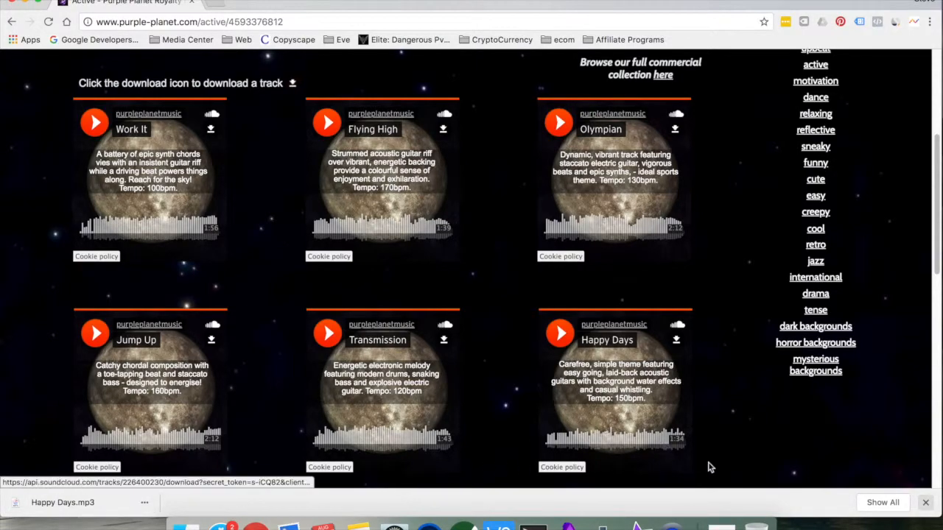
{"action": "left_click", "coordinate": [712, 526]}
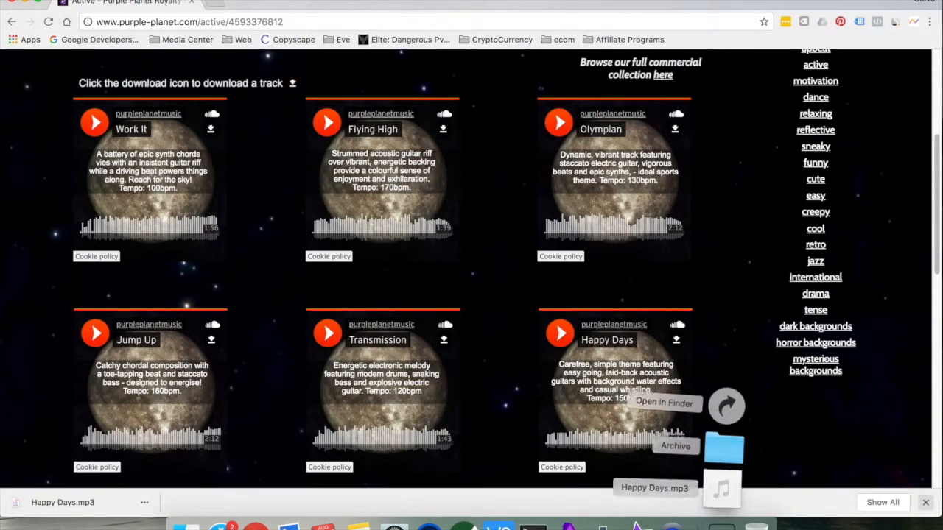
{"action": "left_click", "coordinate": [713, 525]}
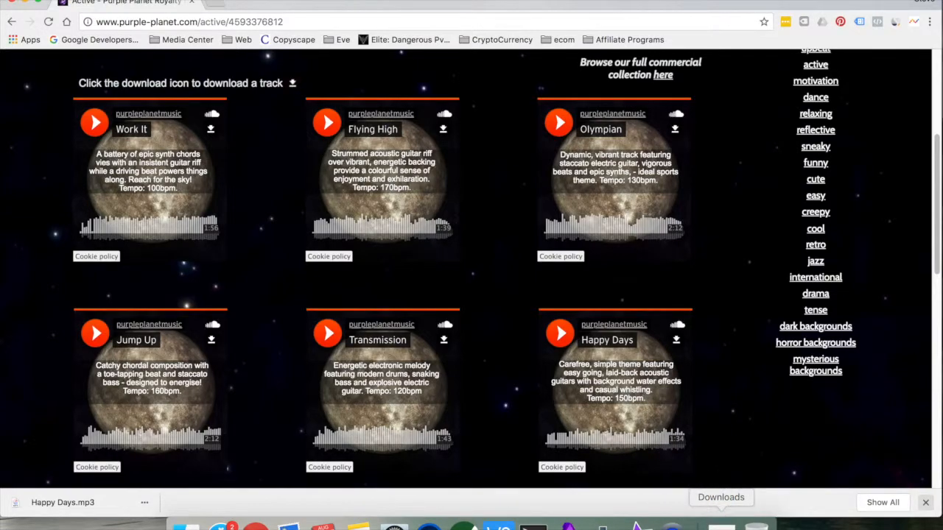
Put the browser away, switch to iMovie and create a new Movie project.
{"action": "left_click", "coordinate": [26, 2]}
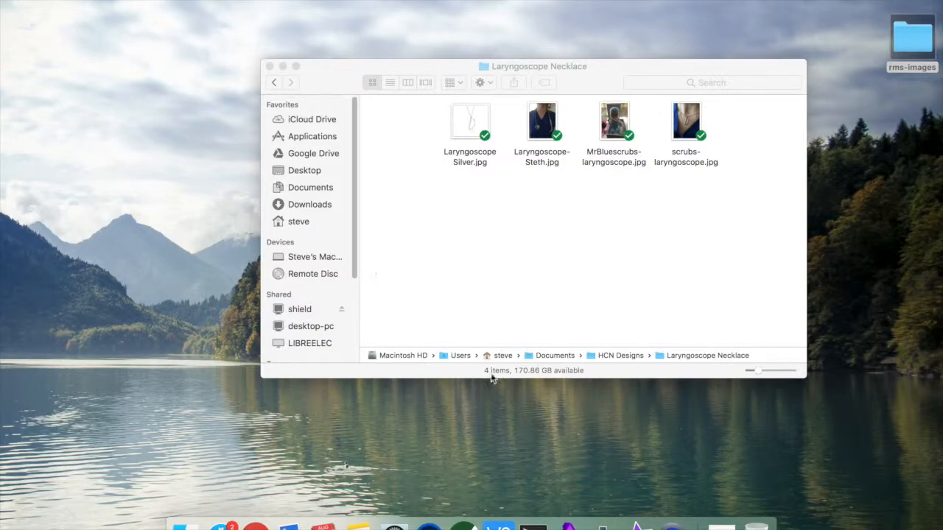
{"action": "left_click", "coordinate": [637, 526]}
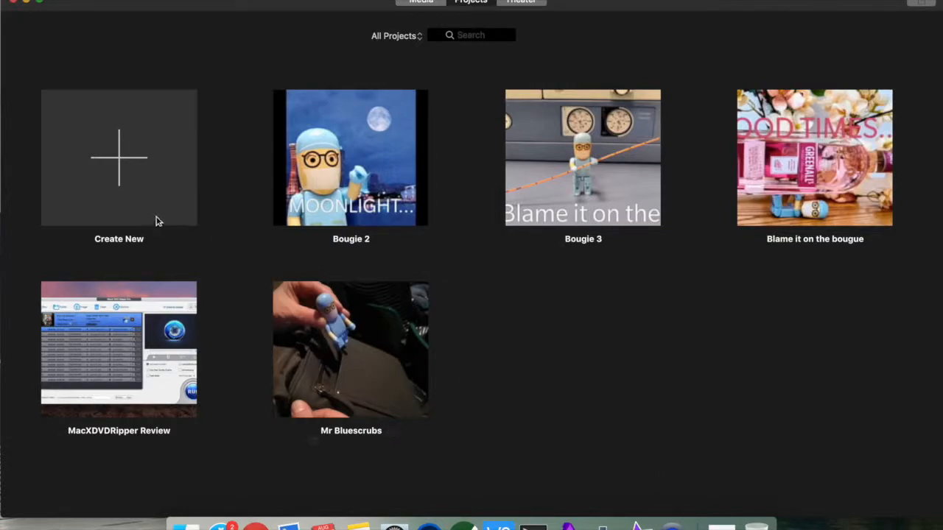
{"action": "left_click", "coordinate": [140, 176]}
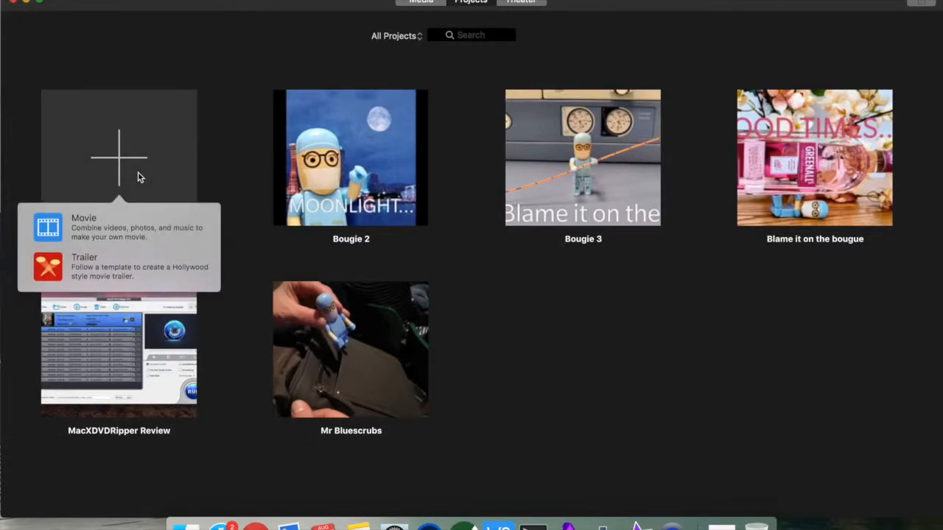
{"action": "left_click", "coordinate": [112, 234]}
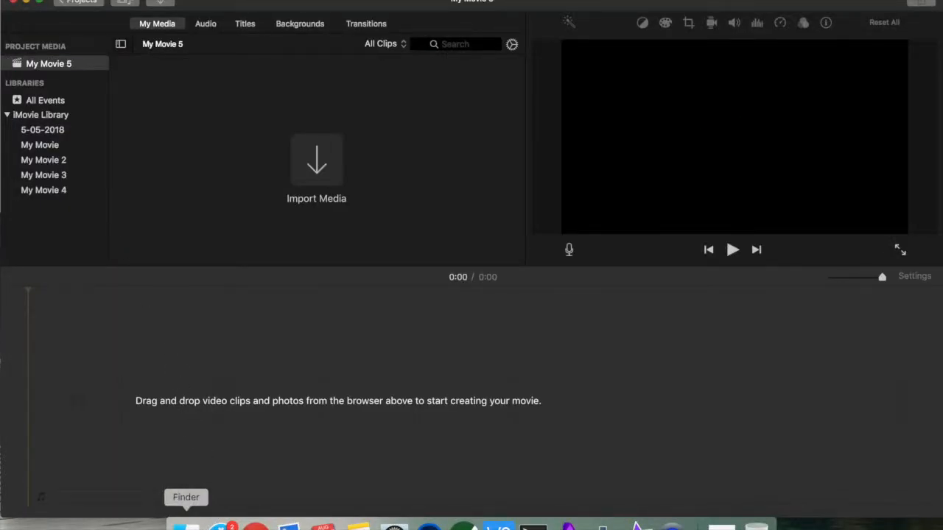
Import all four images from Finder's Laryngoscope Necklace folder into the new movie's project media.
{"action": "left_click", "coordinate": [185, 524]}
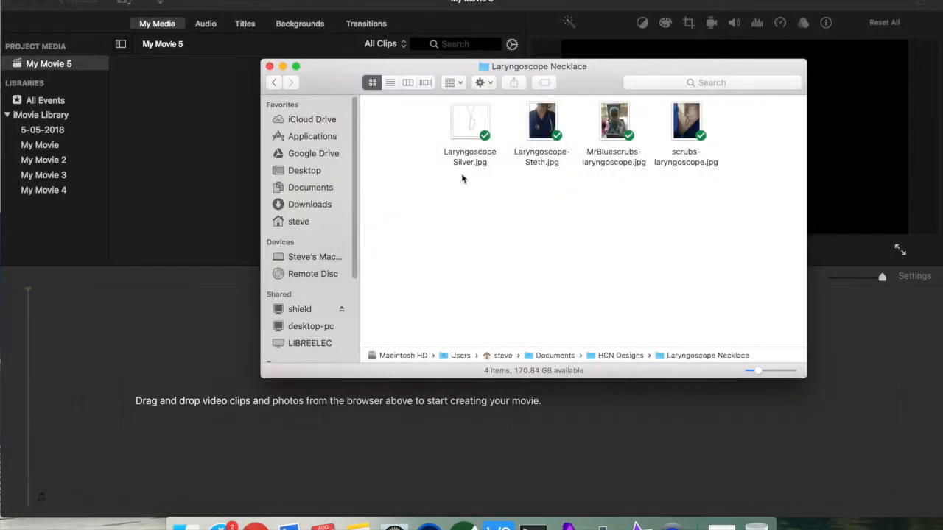
{"action": "left_click_drag", "start_coordinate": [432, 112], "coordinate": [700, 180]}
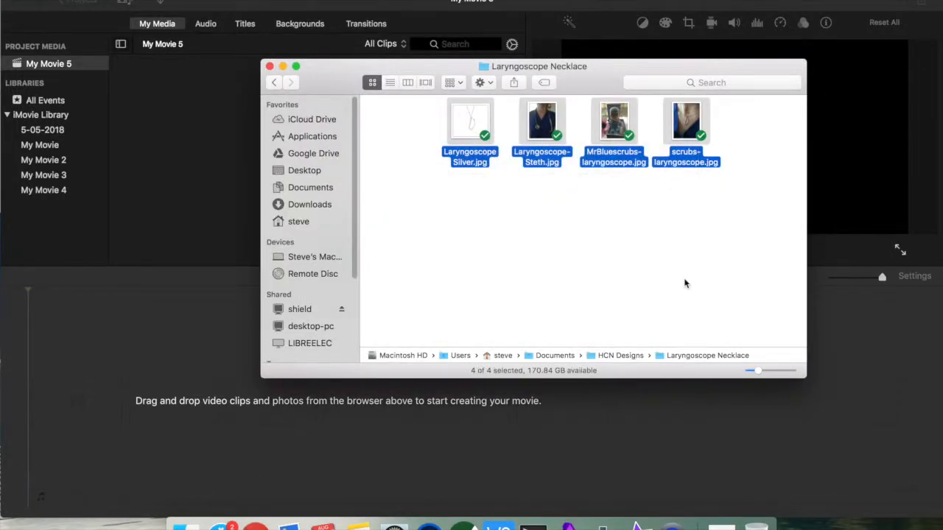
{"action": "left_click_drag", "start_coordinate": [472, 112], "coordinate": [157, 129]}
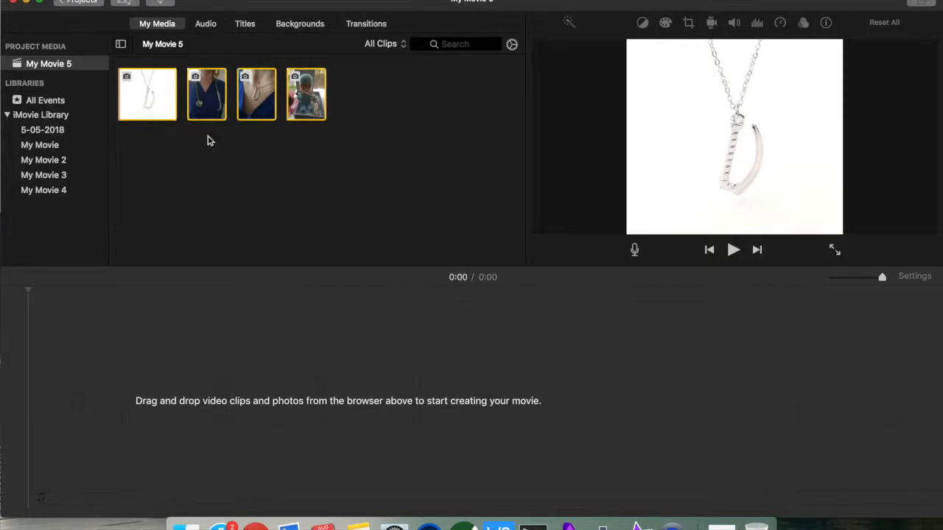
{"action": "left_click", "coordinate": [232, 146]}
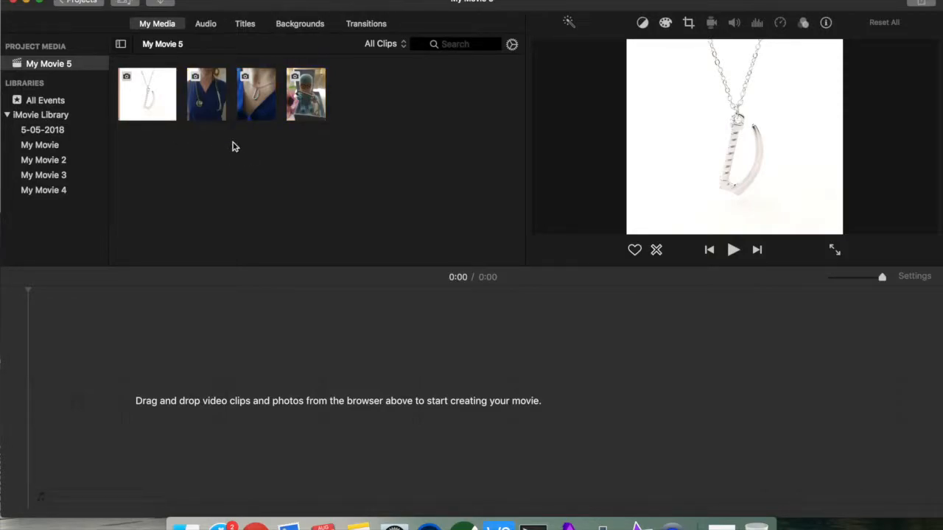
Add all four imported necklace photos together to the empty timeline.
{"action": "left_click", "coordinate": [225, 454]}
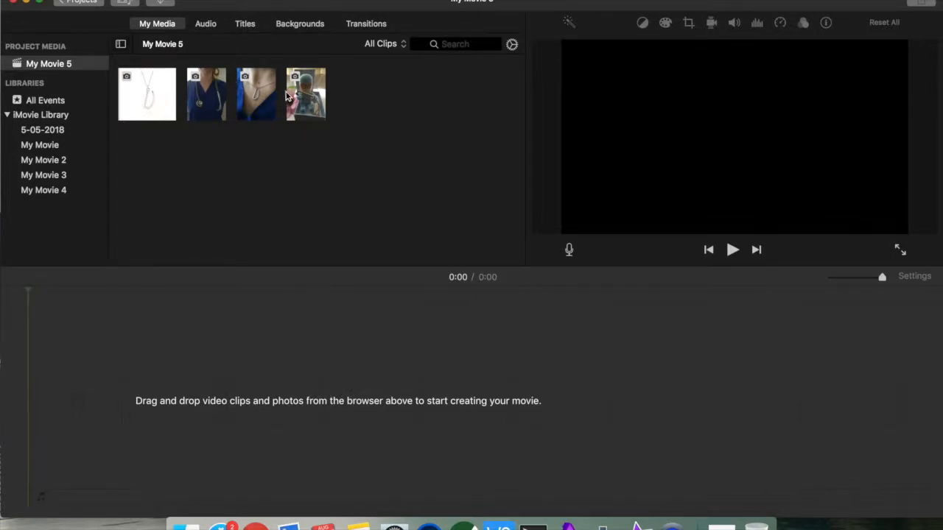
{"action": "left_click", "coordinate": [229, 131]}
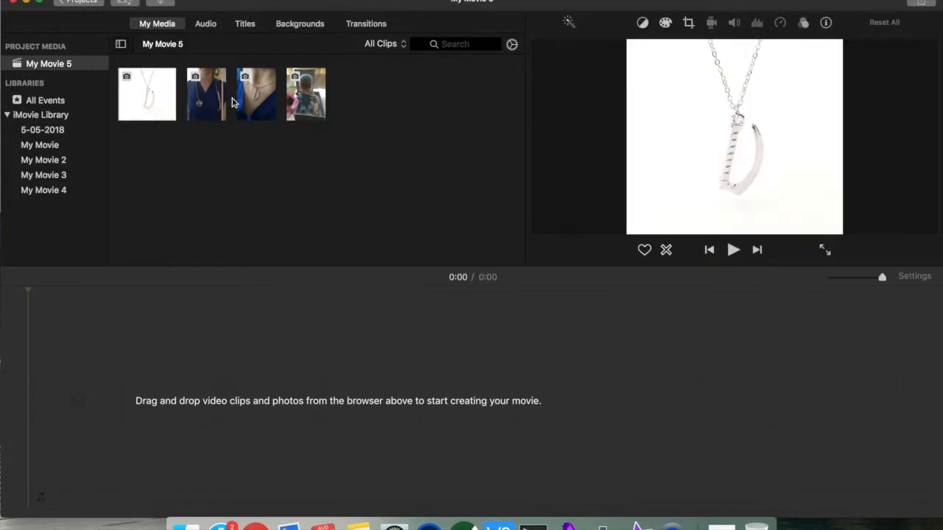
{"action": "left_click", "coordinate": [151, 96]}
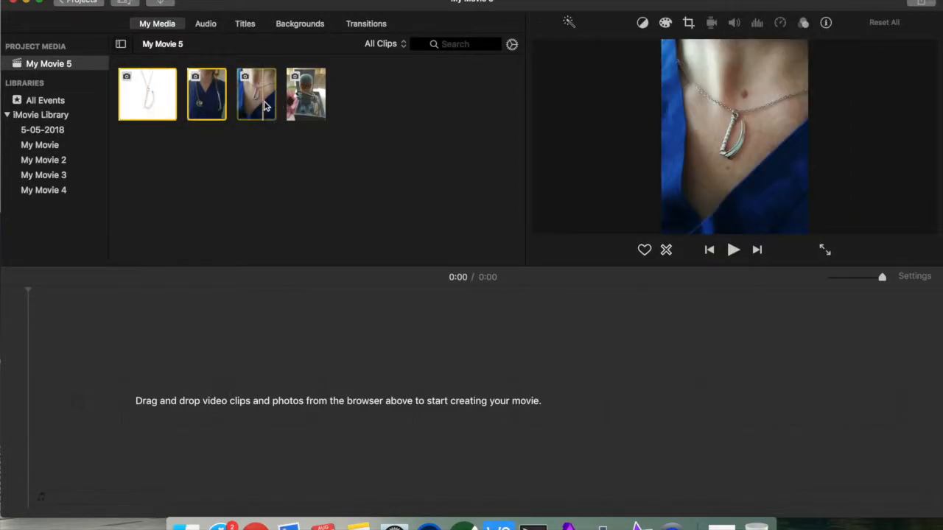
{"action": "left_click", "coordinate": [313, 107]}
{"action": "left_click", "coordinate": [255, 107], "text": "super"}
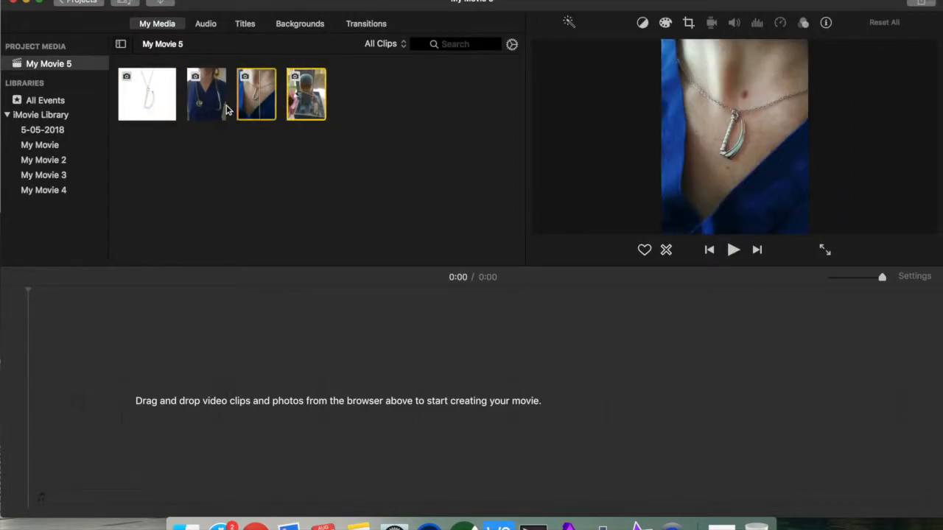
{"action": "left_click", "coordinate": [212, 108], "text": "super"}
{"action": "left_click", "coordinate": [144, 106], "text": "super"}
{"action": "left_click_drag", "start_coordinate": [205, 106], "coordinate": [93, 404]}
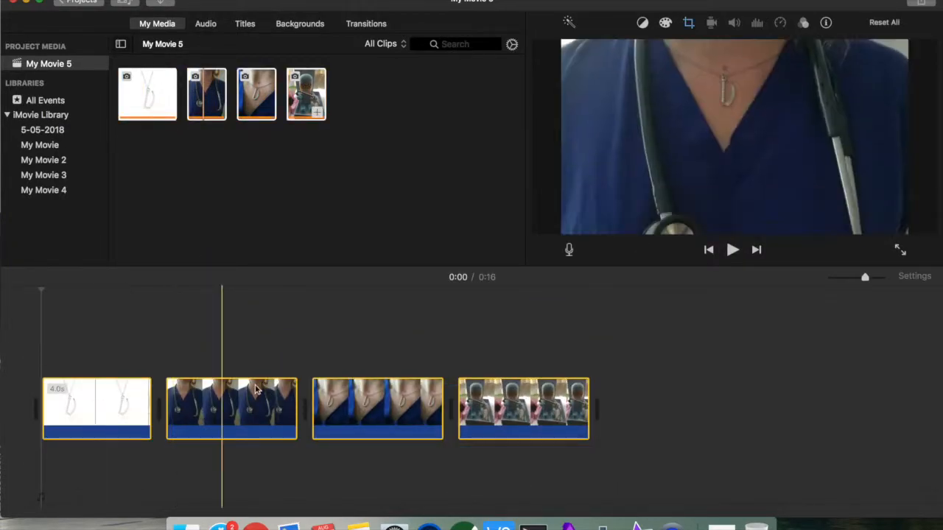
{"action": "left_click", "coordinate": [381, 332]}
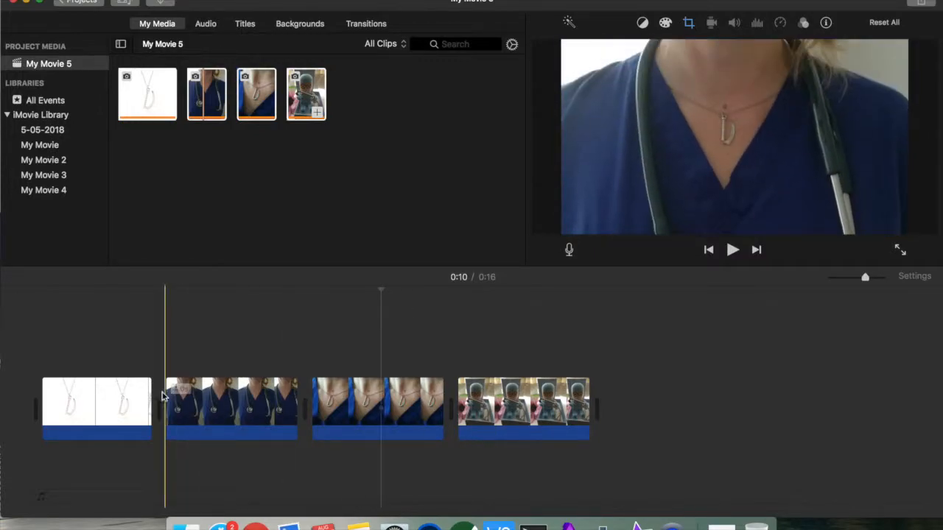
Add a Cross Dissolve to the first timeline clip, the silver necklace on white.
{"action": "left_click", "coordinate": [134, 407]}
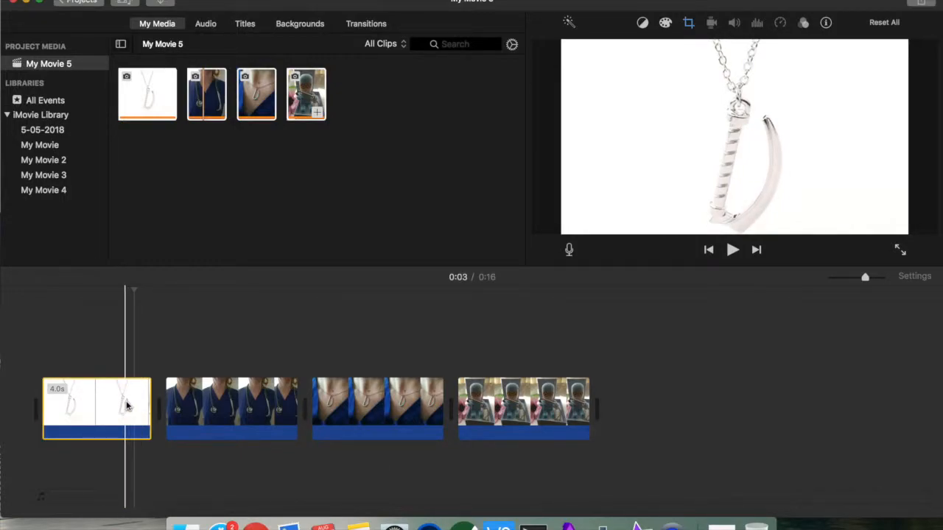
{"action": "right_click", "coordinate": [126, 402]}
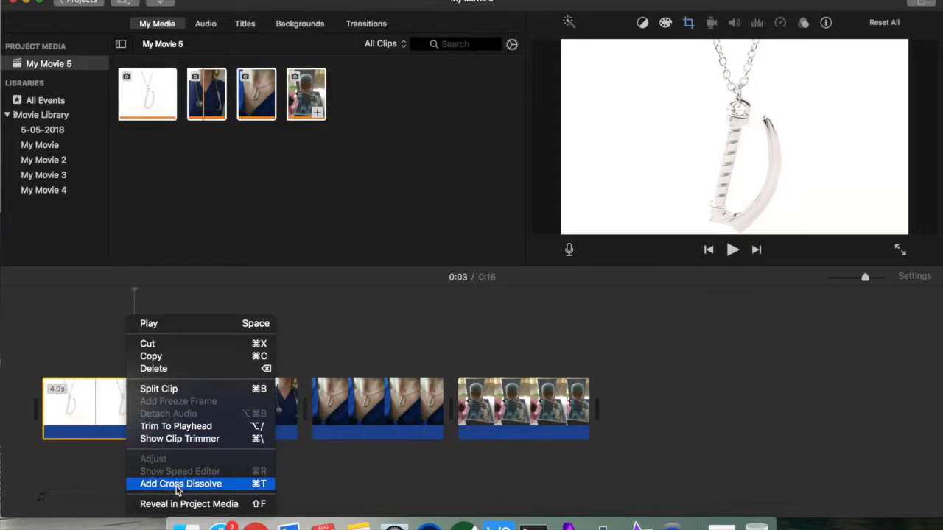
{"action": "left_click", "coordinate": [176, 486]}
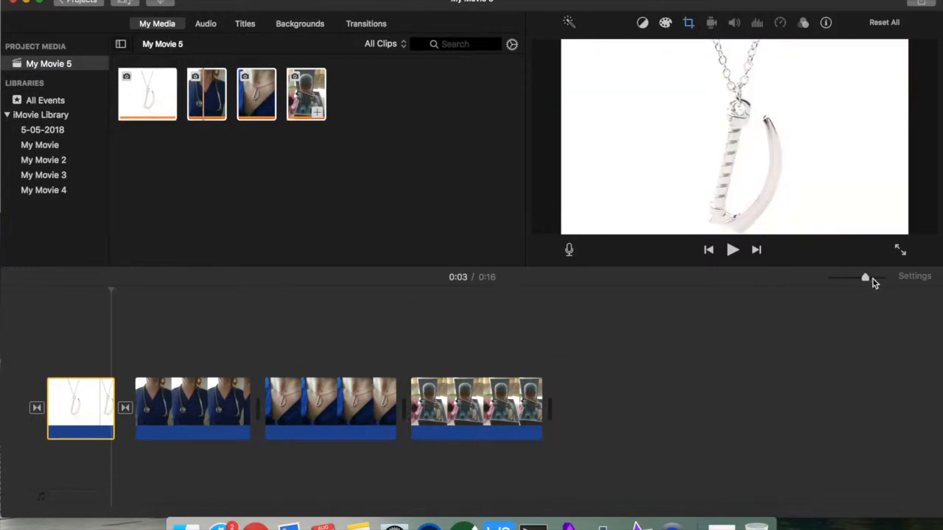
Add a Cross Dissolve to the stethoscope clip and to the close-up necklace clip on the timeline.
{"action": "left_click_drag", "start_coordinate": [866, 282], "coordinate": [874, 278]}
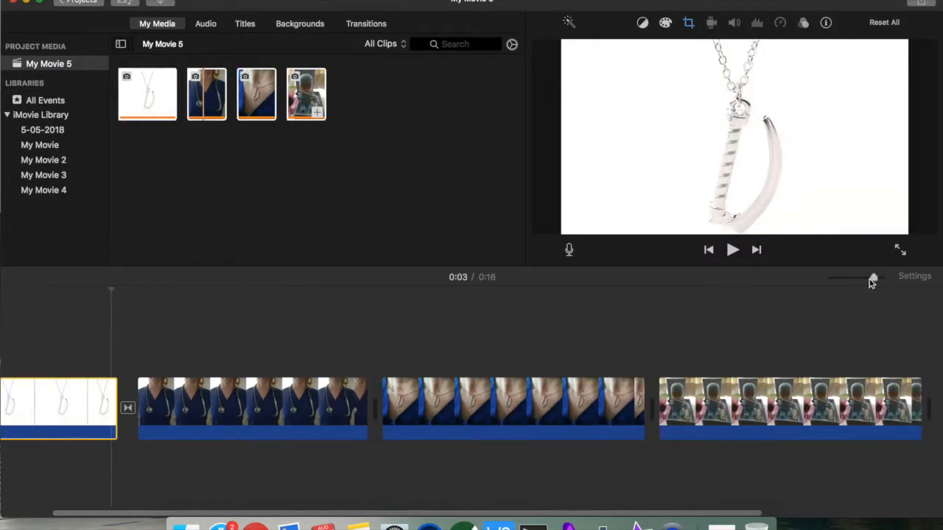
{"action": "left_click_drag", "start_coordinate": [414, 515], "coordinate": [361, 515]}
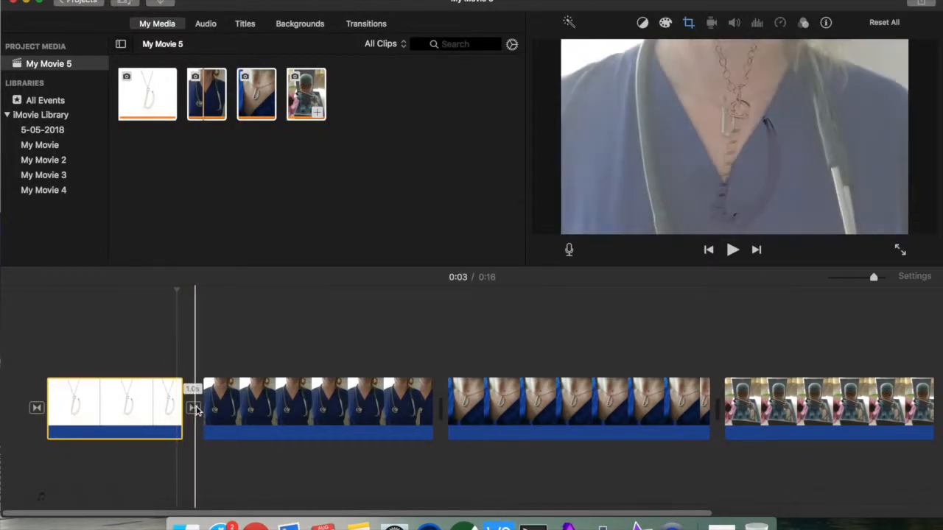
{"action": "left_click", "coordinate": [274, 412]}
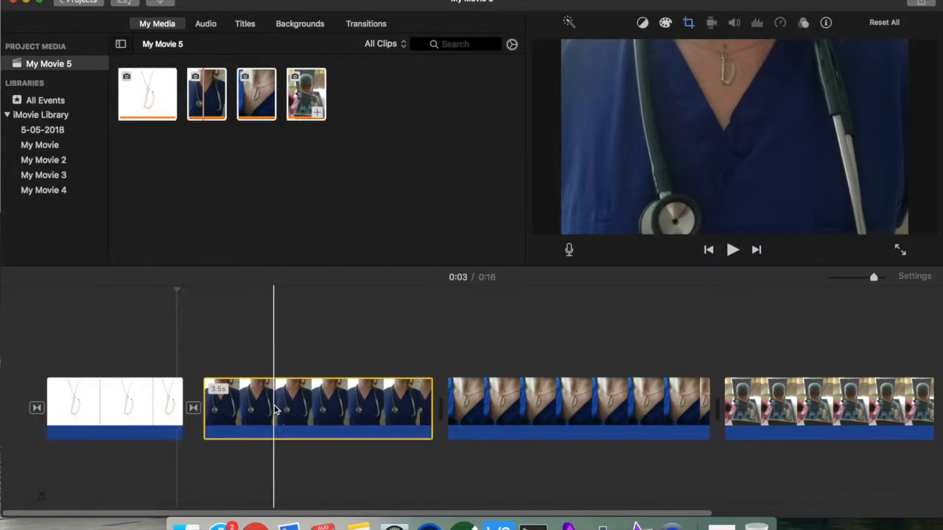
{"action": "right_click", "coordinate": [329, 410]}
{"action": "left_click", "coordinate": [383, 484]}
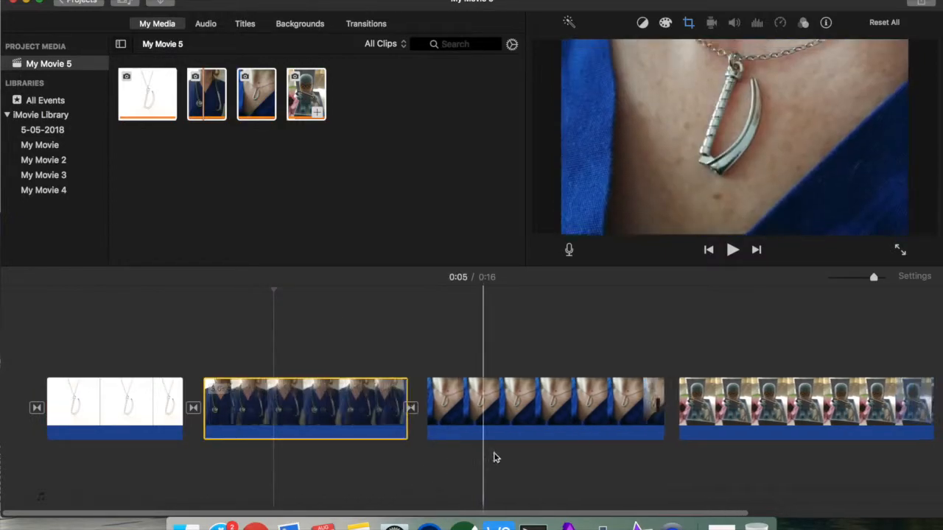
{"action": "right_click", "coordinate": [524, 411]}
{"action": "left_click", "coordinate": [569, 482]}
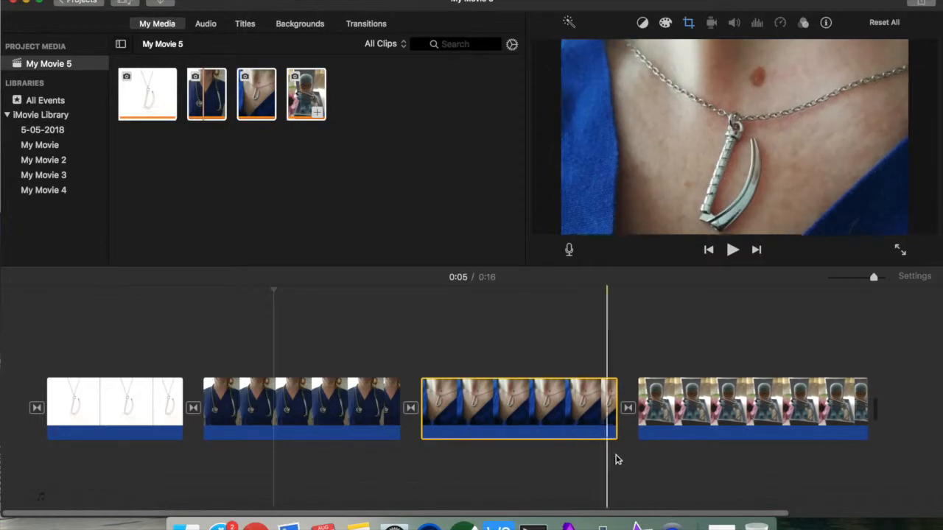
Add a Cross Dissolve to the last timeline clip, the figurine holding the necklace.
{"action": "right_click", "coordinate": [709, 409]}
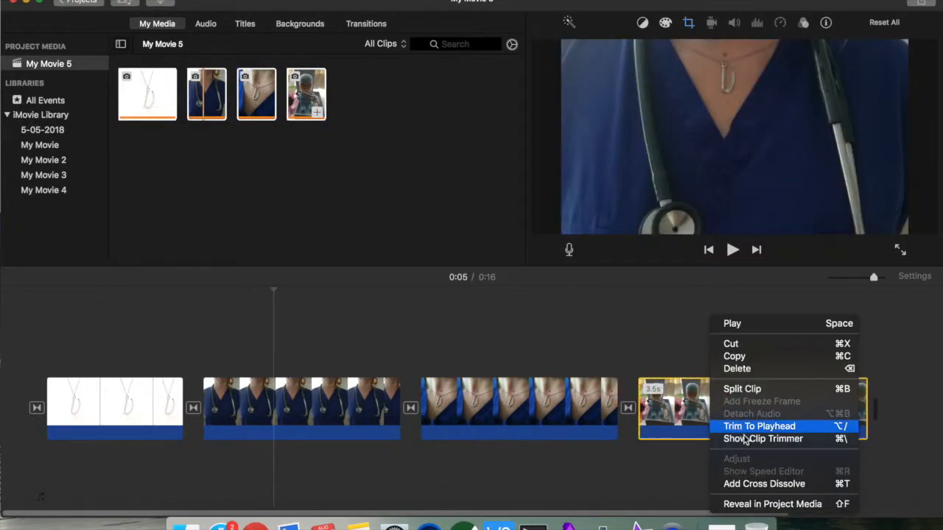
{"action": "left_click", "coordinate": [756, 486]}
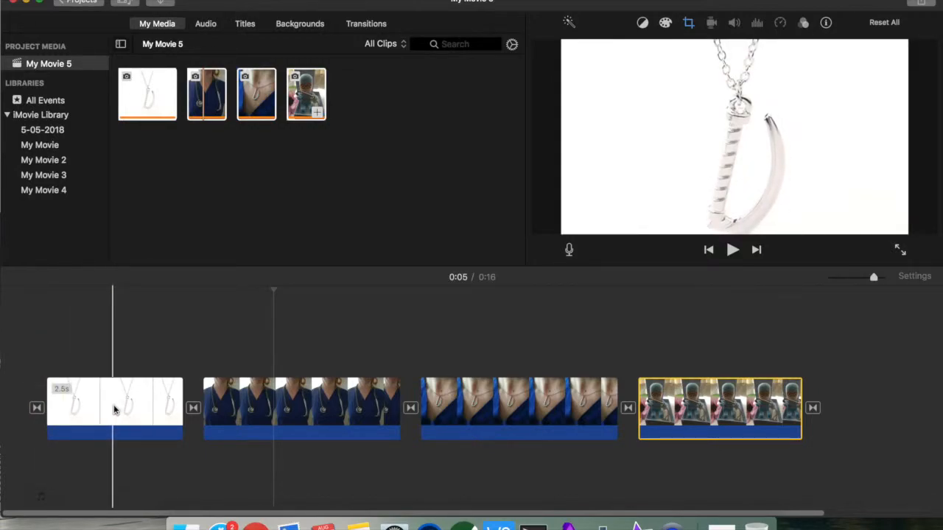
Lengthen the white-background necklace clip and the stethoscope clip on the timeline to 4.0 s each.
{"action": "left_click", "coordinate": [159, 407]}
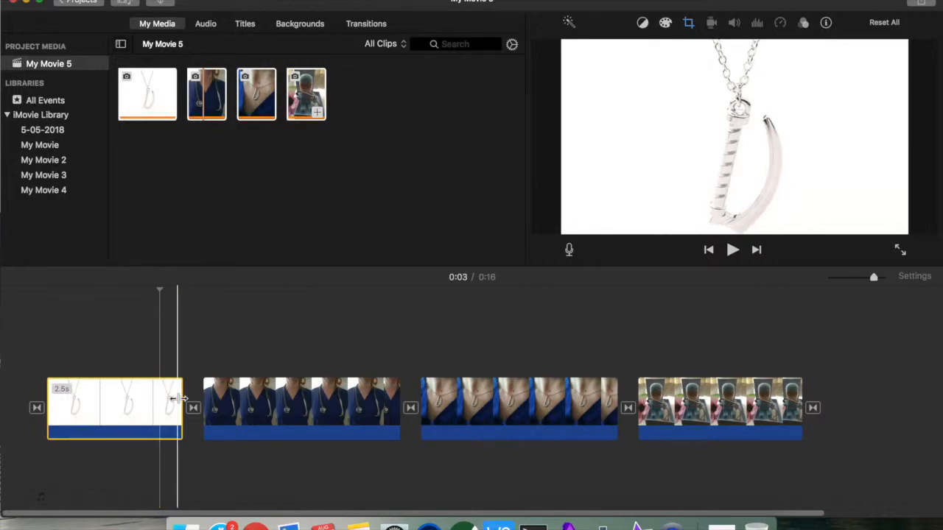
{"action": "left_click", "coordinate": [182, 396]}
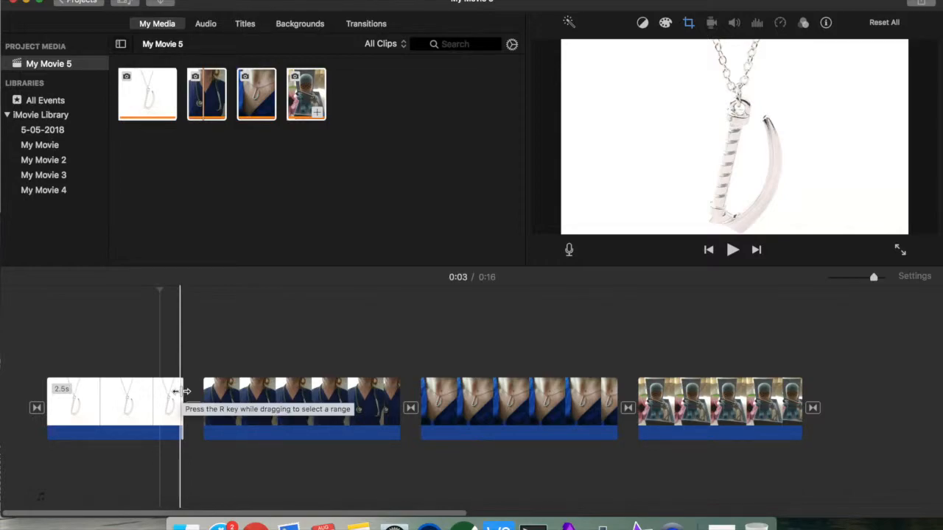
{"action": "left_click_drag", "start_coordinate": [182, 391], "coordinate": [267, 388]}
{"action": "left_click", "coordinate": [351, 404]}
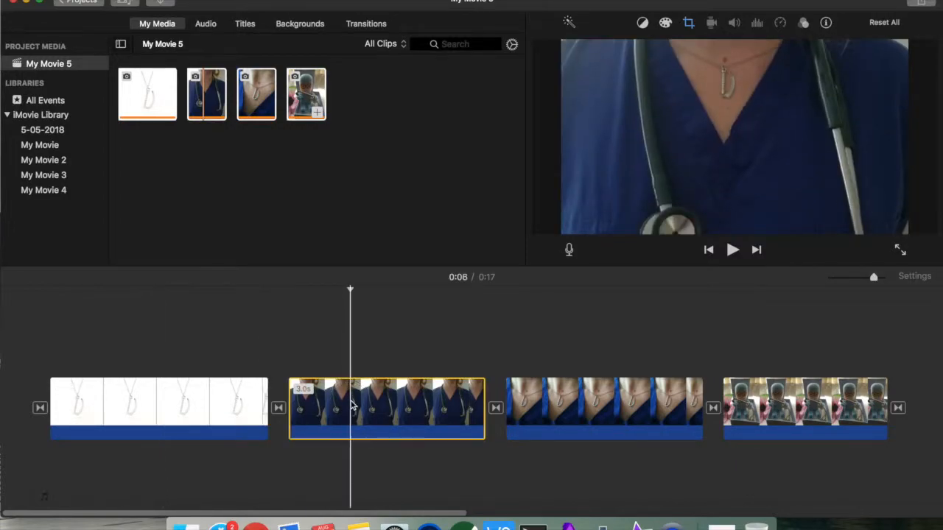
{"action": "left_click_drag", "start_coordinate": [484, 391], "coordinate": [553, 393]}
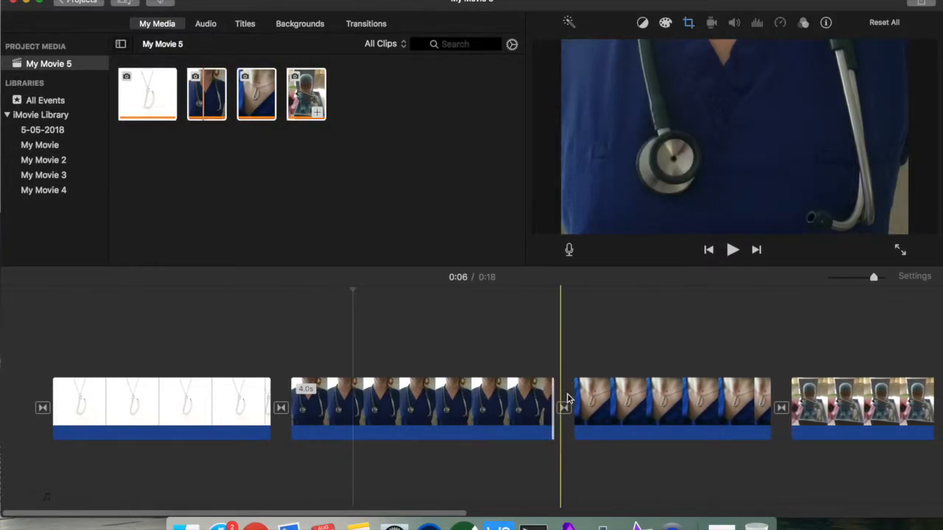
Lengthen the close-up necklace clip to 4.0 s and extend the end of the final figurine clip.
{"action": "left_click", "coordinate": [658, 412]}
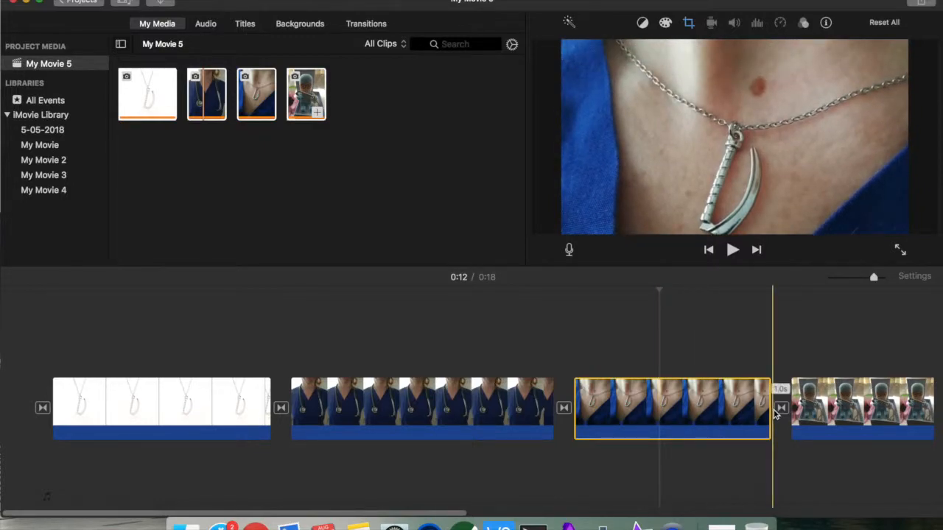
{"action": "left_click_drag", "start_coordinate": [769, 395], "coordinate": [839, 398]}
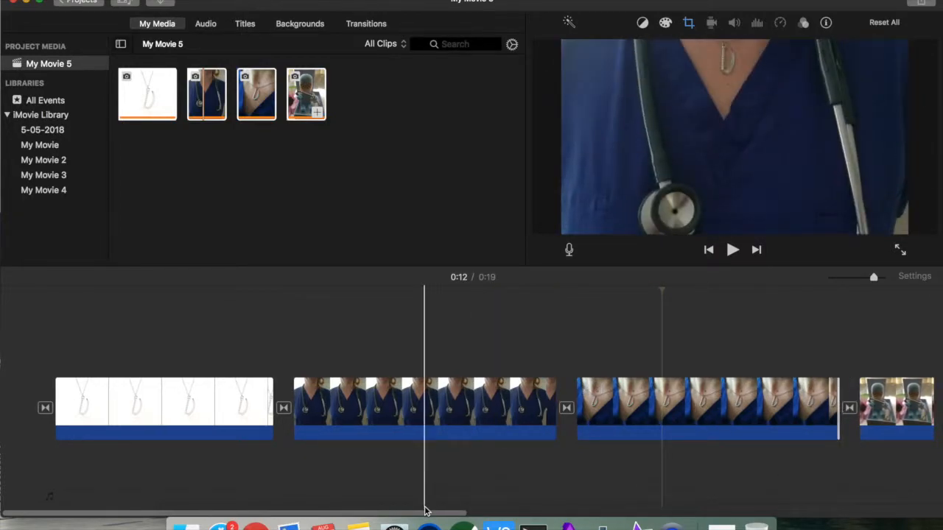
{"action": "left_click_drag", "start_coordinate": [427, 515], "coordinate": [625, 513]}
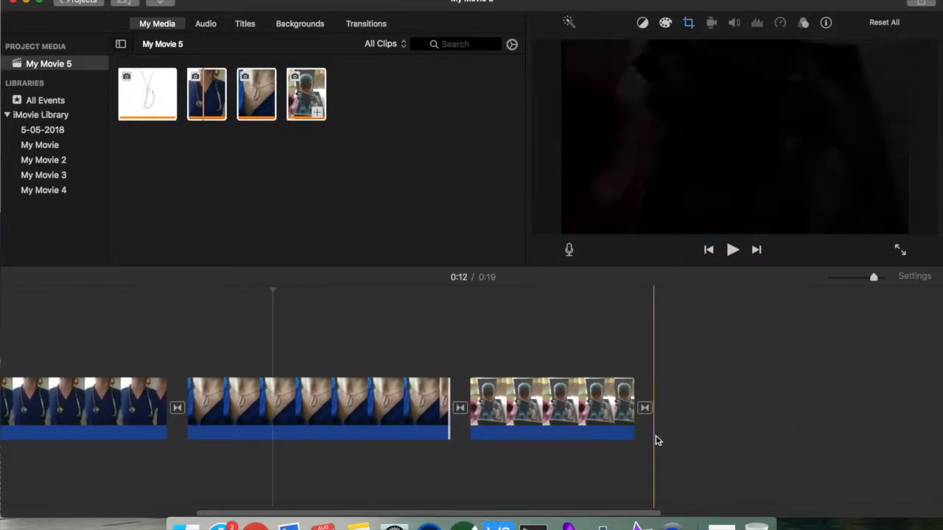
{"action": "left_click_drag", "start_coordinate": [631, 387], "coordinate": [790, 384]}
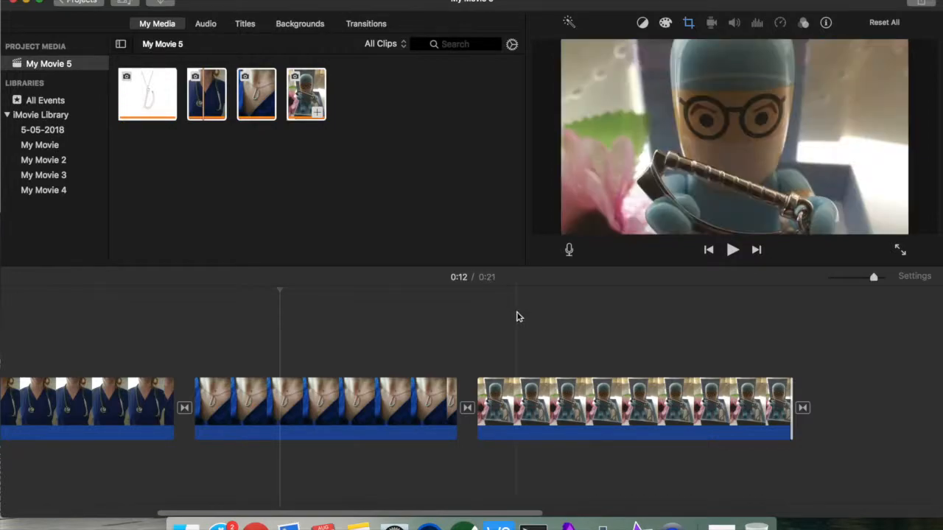
Check the duration settings of the Cross Dissolve between the close-up necklace clip and the figurine clip.
{"action": "right_click", "coordinate": [802, 410]}
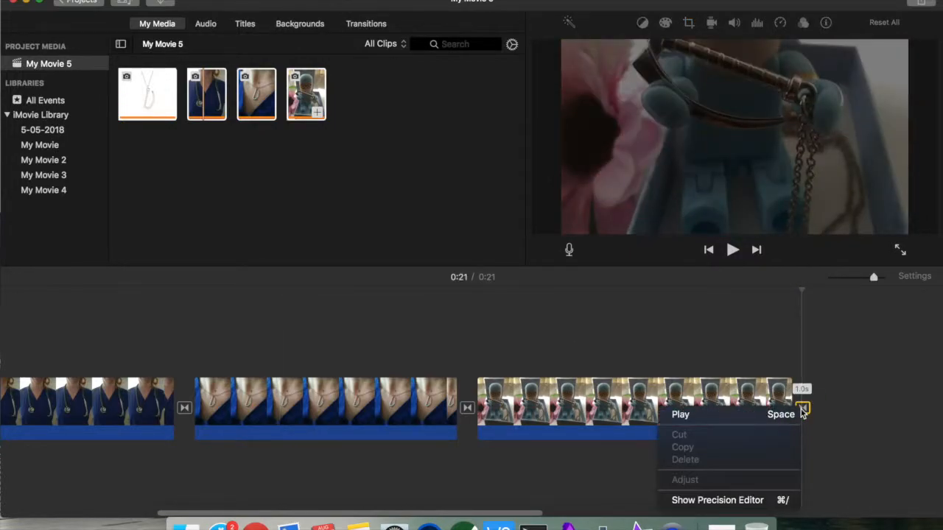
{"action": "right_click", "coordinate": [763, 402]}
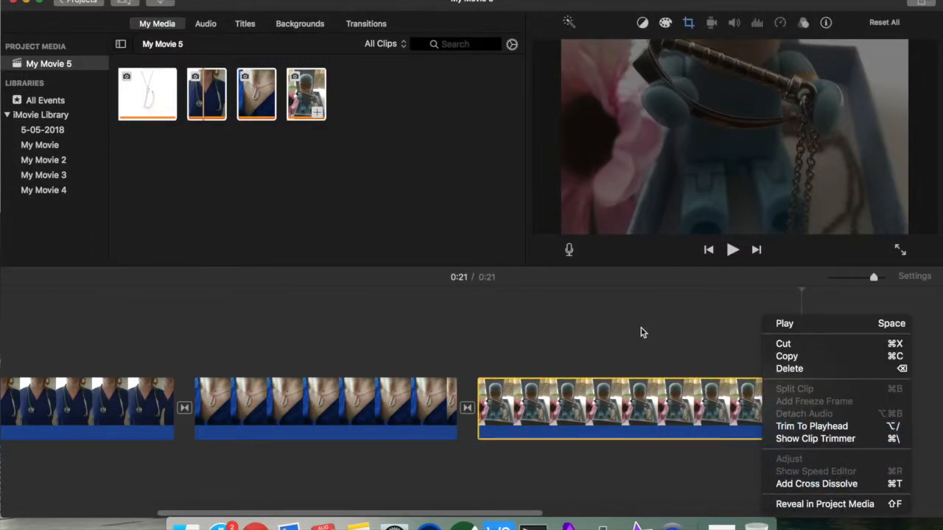
{"action": "left_click", "coordinate": [641, 331]}
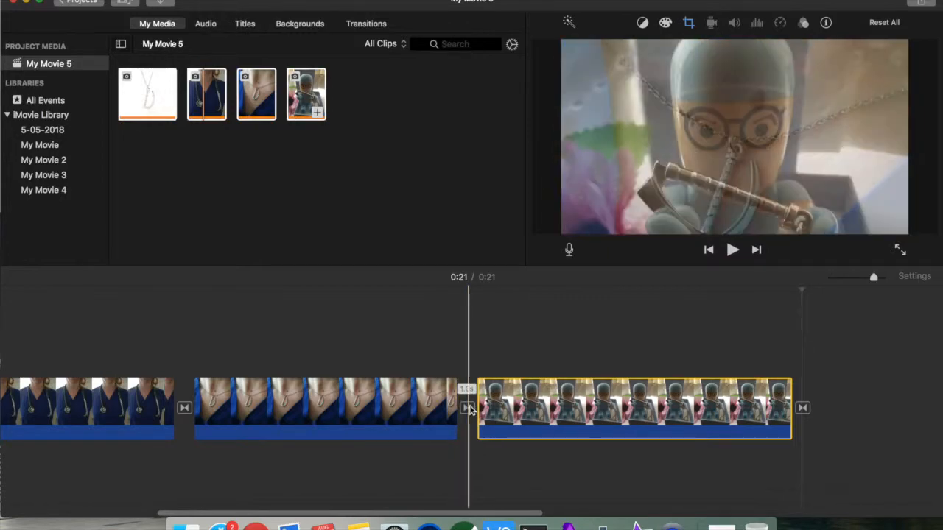
{"action": "double_click", "coordinate": [468, 410]}
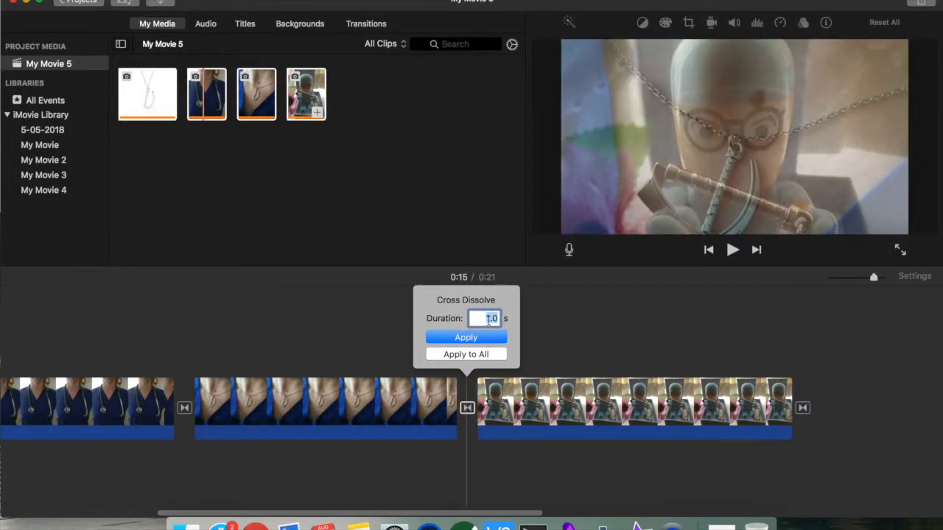
{"action": "left_click", "coordinate": [564, 333]}
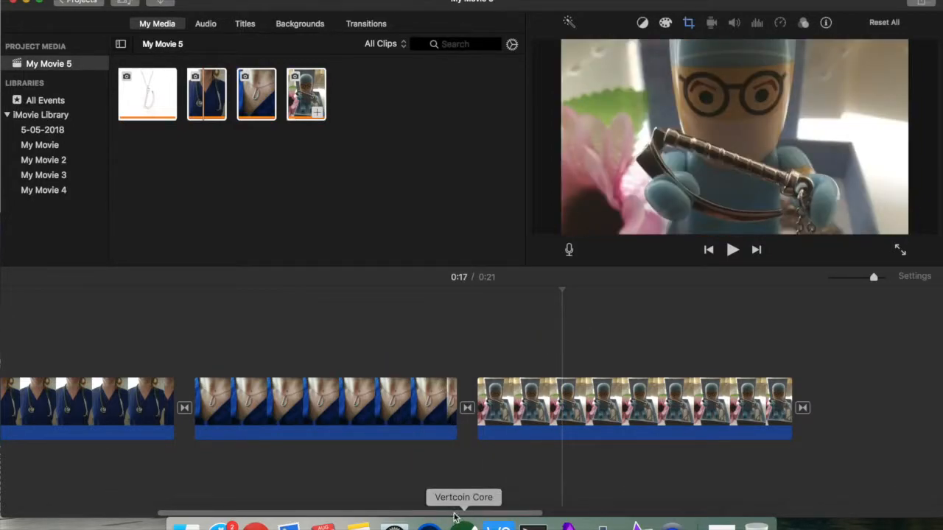
Enlarge the first clip's Ken Burns start frame to the photo's full width and move it up.
{"action": "left_click_drag", "start_coordinate": [452, 513], "coordinate": [249, 515]}
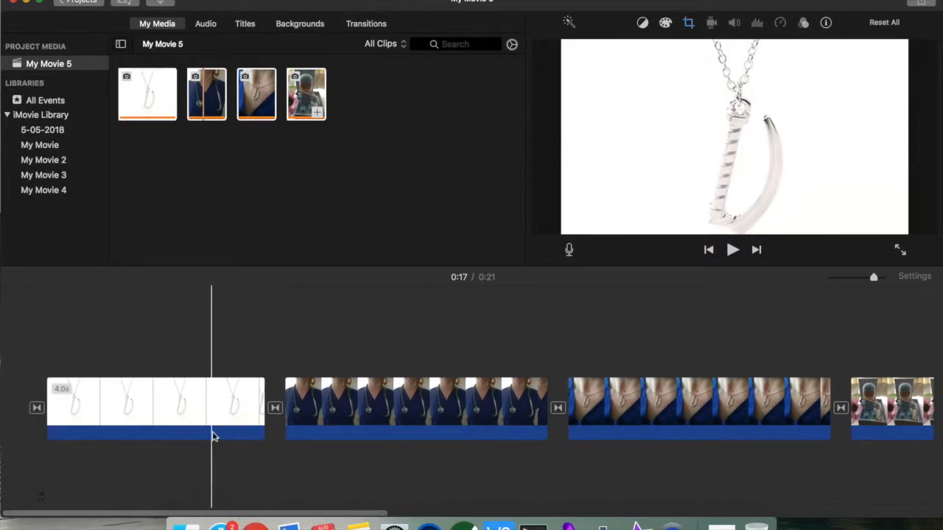
{"action": "left_click", "coordinate": [181, 314]}
{"action": "left_click", "coordinate": [157, 398]}
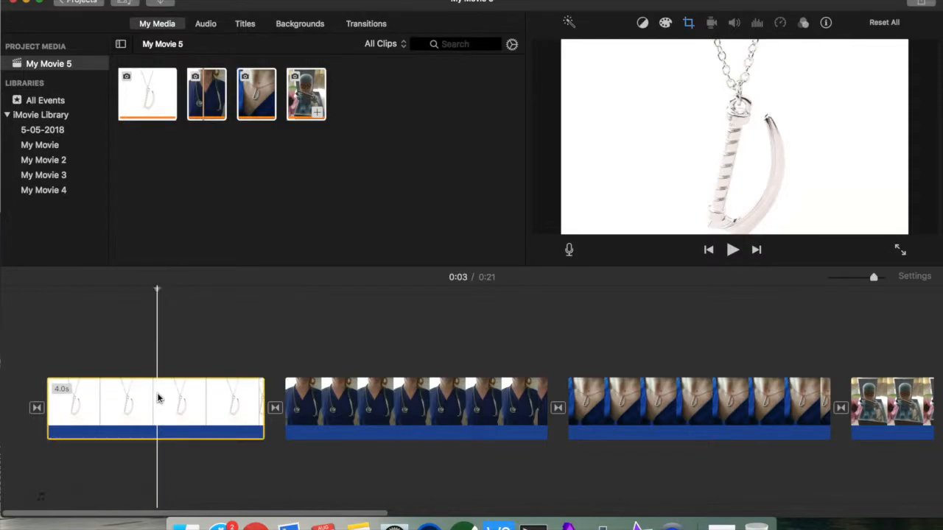
{"action": "left_click", "coordinate": [195, 407]}
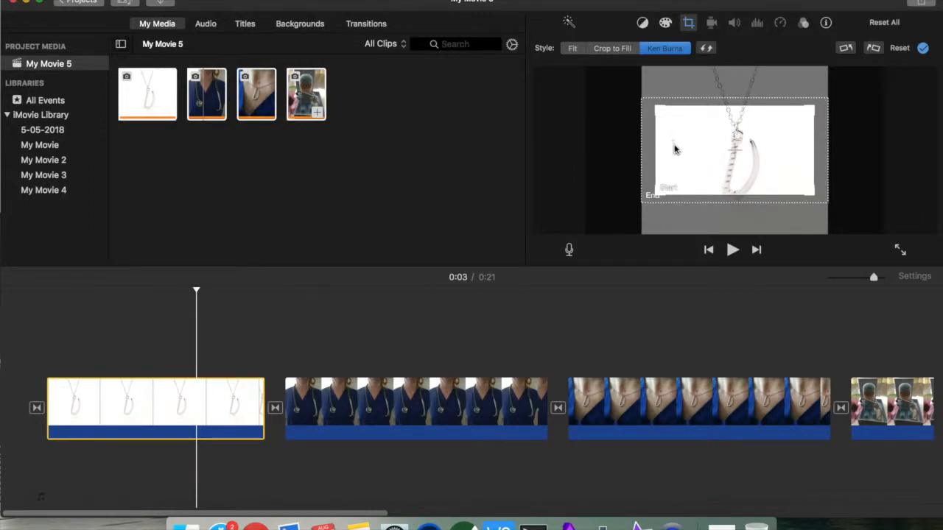
{"action": "left_click_drag", "start_coordinate": [659, 109], "coordinate": [642, 94]}
{"action": "left_click_drag", "start_coordinate": [814, 103], "coordinate": [828, 92]}
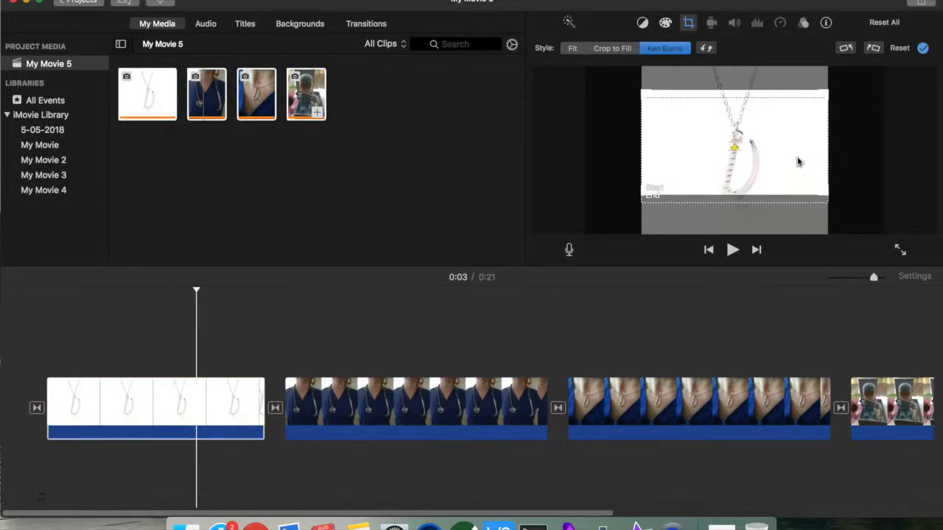
{"action": "left_click_drag", "start_coordinate": [793, 163], "coordinate": [791, 151]}
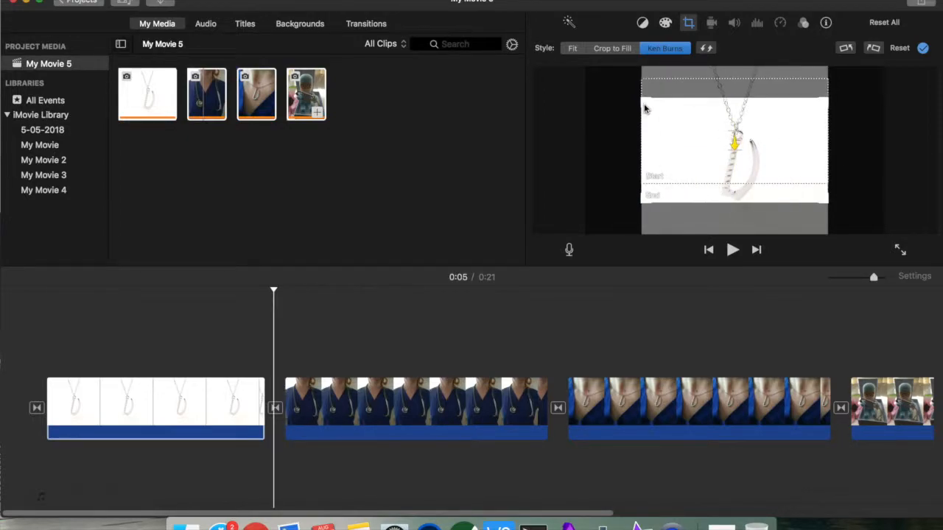
Shrink the first clip's Ken Burns end frame and center it on the laryngoscope pendant.
{"action": "left_click_drag", "start_coordinate": [645, 102], "coordinate": [683, 121]}
{"action": "left_click_drag", "start_coordinate": [823, 125], "coordinate": [808, 130]}
{"action": "left_click_drag", "start_coordinate": [777, 155], "coordinate": [772, 157]}
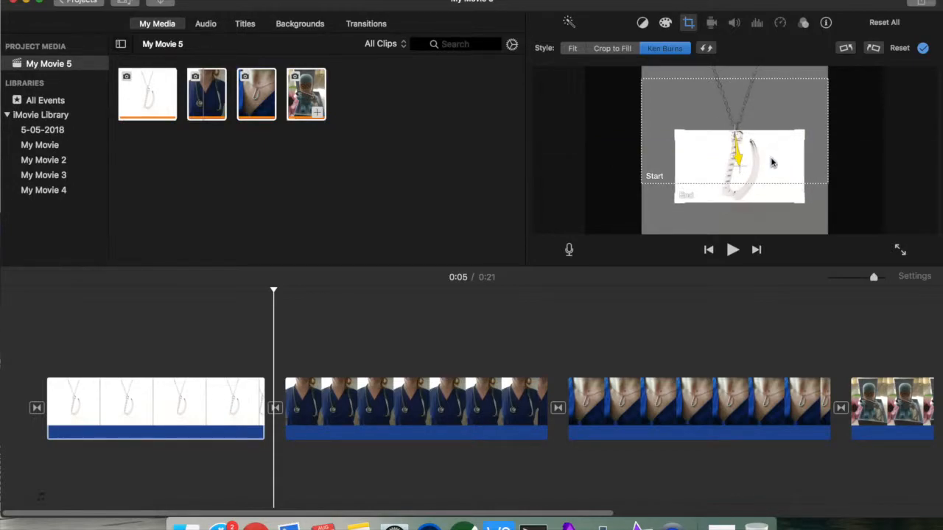
{"action": "left_click_drag", "start_coordinate": [804, 202], "coordinate": [814, 218]}
{"action": "left_click_drag", "start_coordinate": [781, 164], "coordinate": [777, 163]}
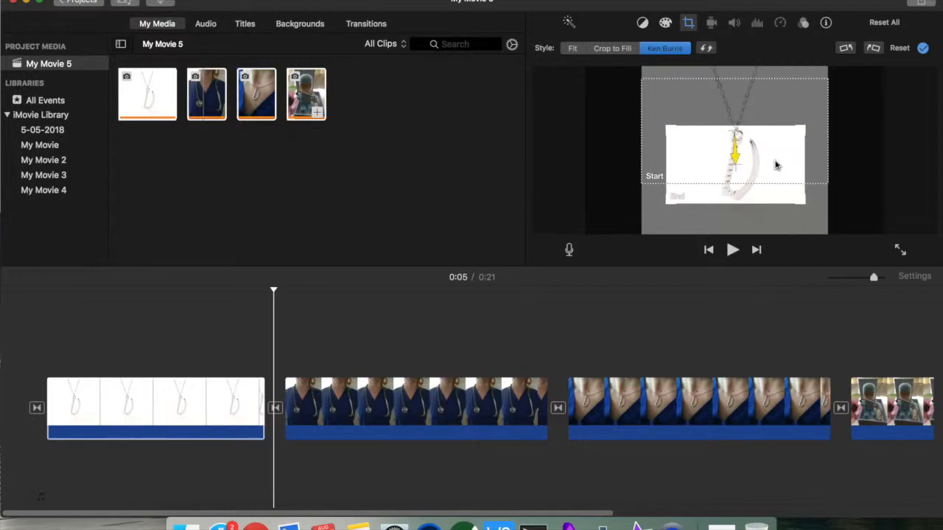
Move the stethoscope clip's Ken Burns end frame up to the necklace and shrink it around the pendant.
{"action": "left_click", "coordinate": [423, 412]}
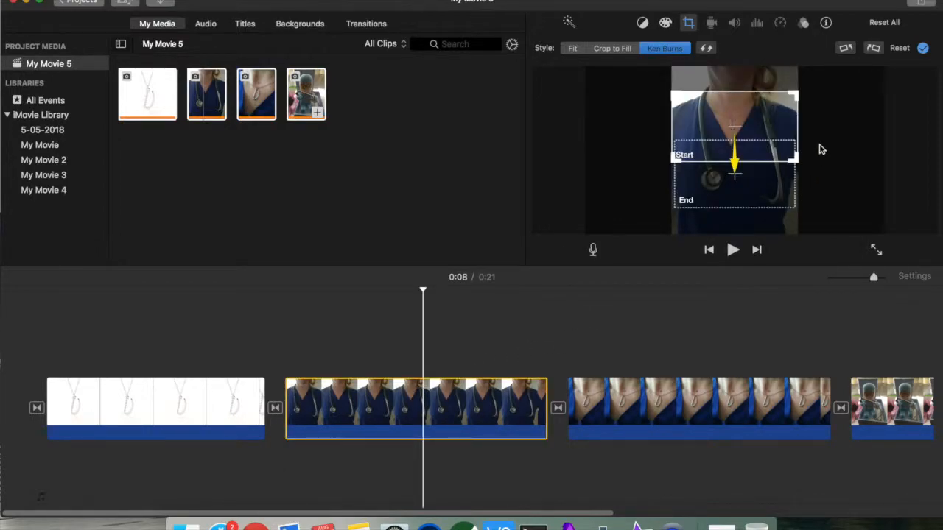
{"action": "left_click", "coordinate": [754, 185]}
{"action": "left_click_drag", "start_coordinate": [750, 197], "coordinate": [754, 156]}
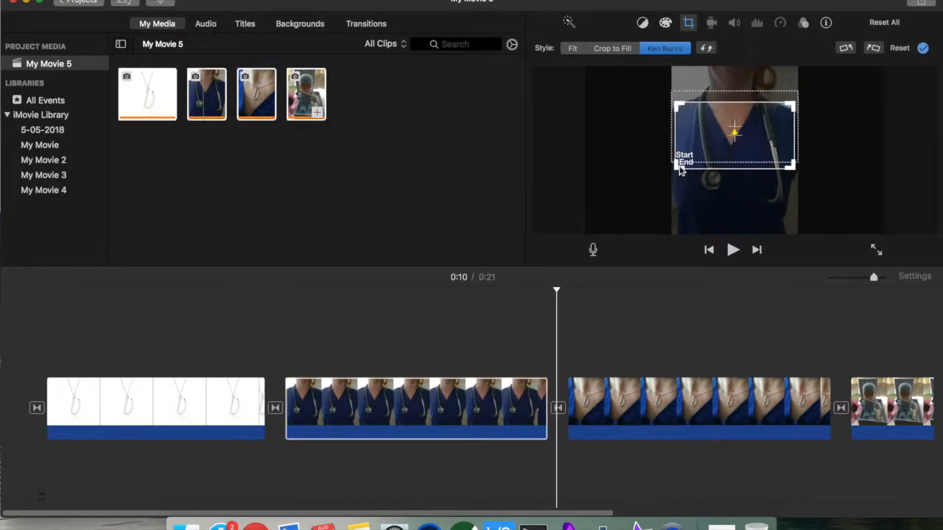
{"action": "left_click_drag", "start_coordinate": [679, 171], "coordinate": [740, 137]}
Move the close-up necklace clip's Ken Burns start frame up and enlarge it to the photo's full width.
{"action": "left_click", "coordinate": [675, 420]}
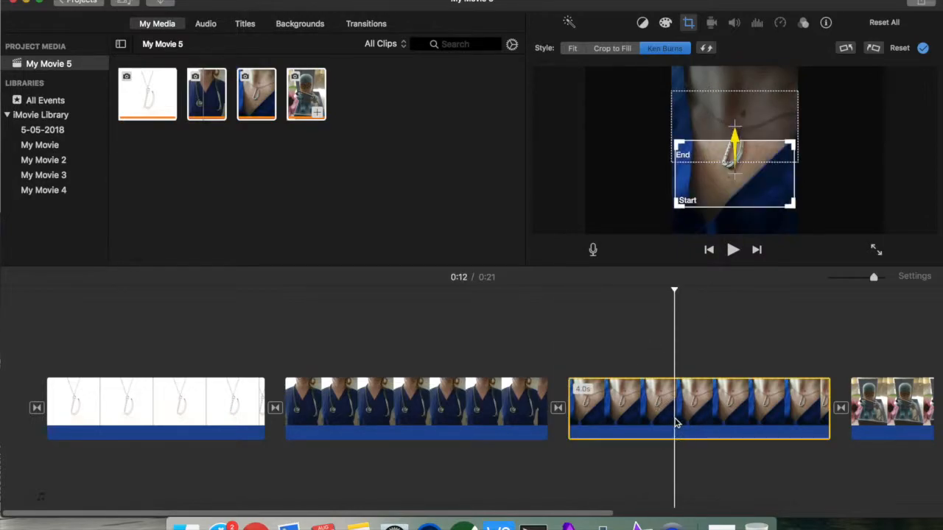
{"action": "left_click_drag", "start_coordinate": [744, 198], "coordinate": [743, 145]}
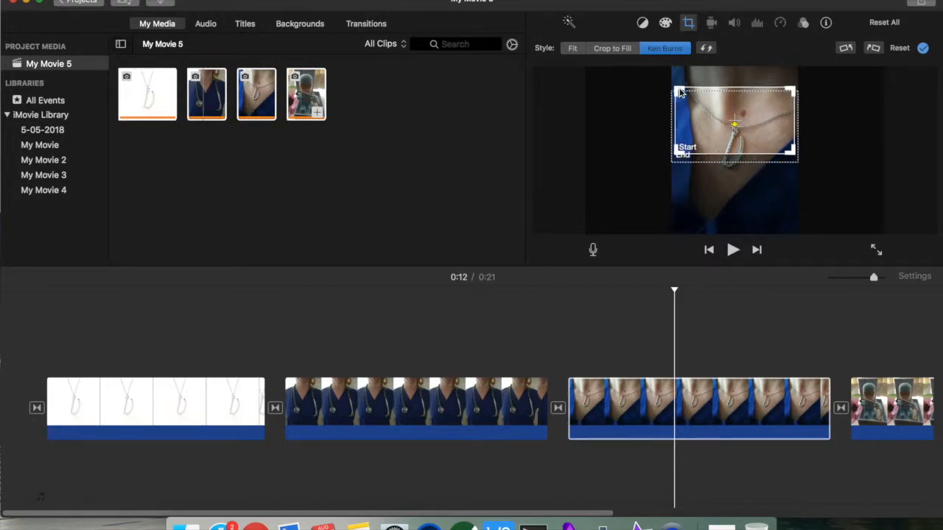
{"action": "left_click_drag", "start_coordinate": [679, 91], "coordinate": [673, 88]}
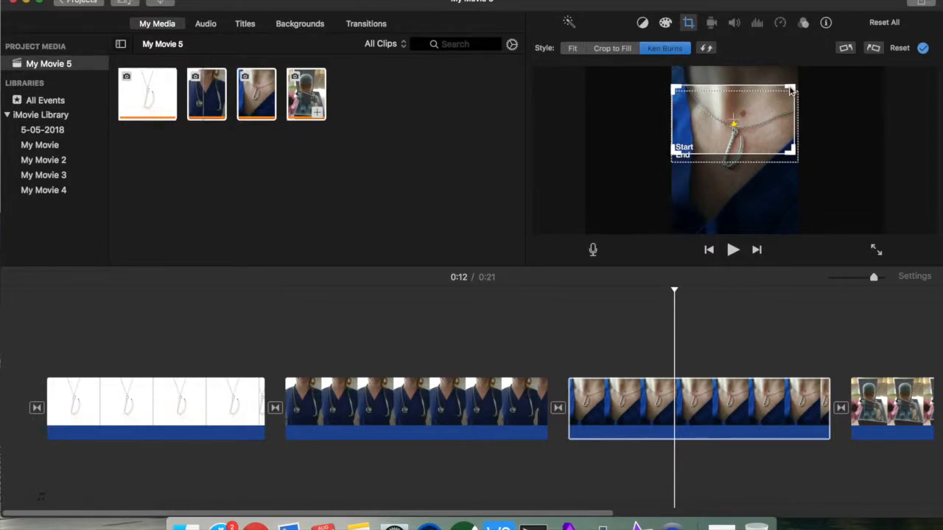
{"action": "left_click_drag", "start_coordinate": [792, 88], "coordinate": [794, 86]}
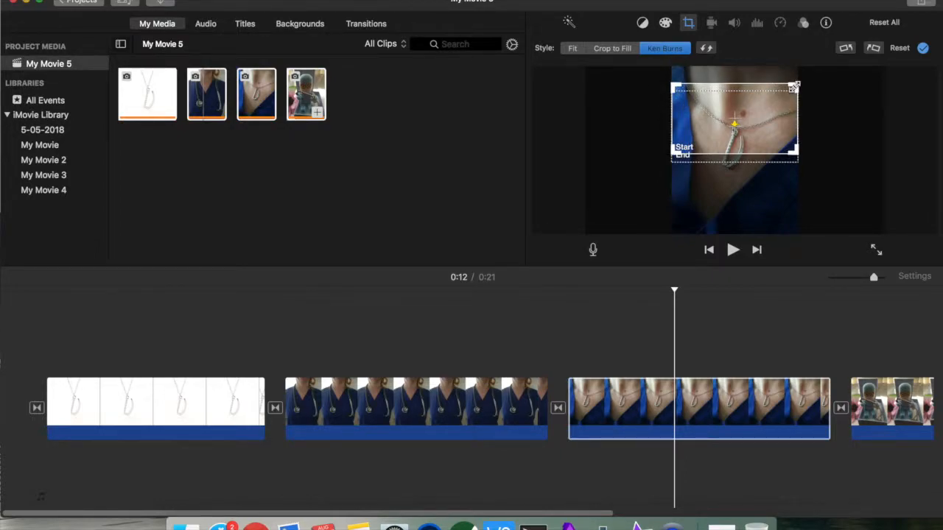
Move the close-up clip's Ken Burns end frame down, shrink it and center it on the pendant.
{"action": "left_click", "coordinate": [748, 165]}
{"action": "left_click_drag", "start_coordinate": [769, 132], "coordinate": [769, 153]}
{"action": "left_click_drag", "start_coordinate": [674, 115], "coordinate": [697, 127]}
{"action": "left_click_drag", "start_coordinate": [757, 170], "coordinate": [745, 161]}
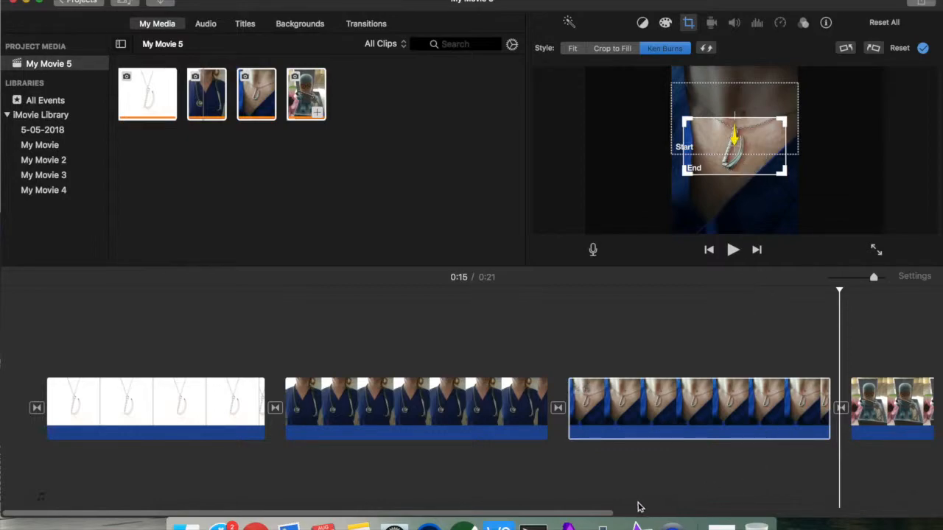
Move the figurine clip's Ken Burns end frame up, shrink it and center it on the necklace in the figurine's hands.
{"action": "left_click_drag", "start_coordinate": [553, 513], "coordinate": [778, 506]}
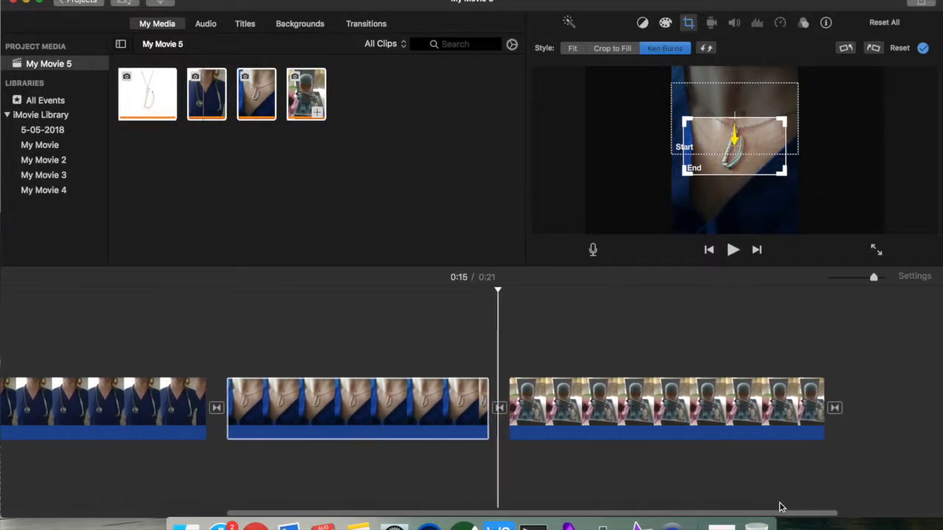
{"action": "left_click", "coordinate": [679, 405]}
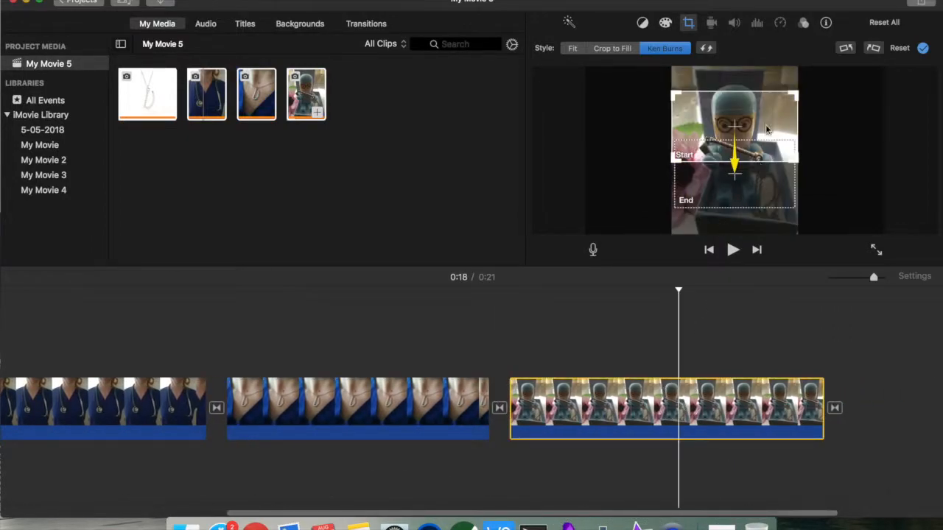
{"action": "left_click", "coordinate": [742, 196]}
{"action": "left_click_drag", "start_coordinate": [761, 197], "coordinate": [762, 179]}
{"action": "left_click_drag", "start_coordinate": [680, 190], "coordinate": [702, 180]}
{"action": "left_click_drag", "start_coordinate": [775, 158], "coordinate": [762, 166]}
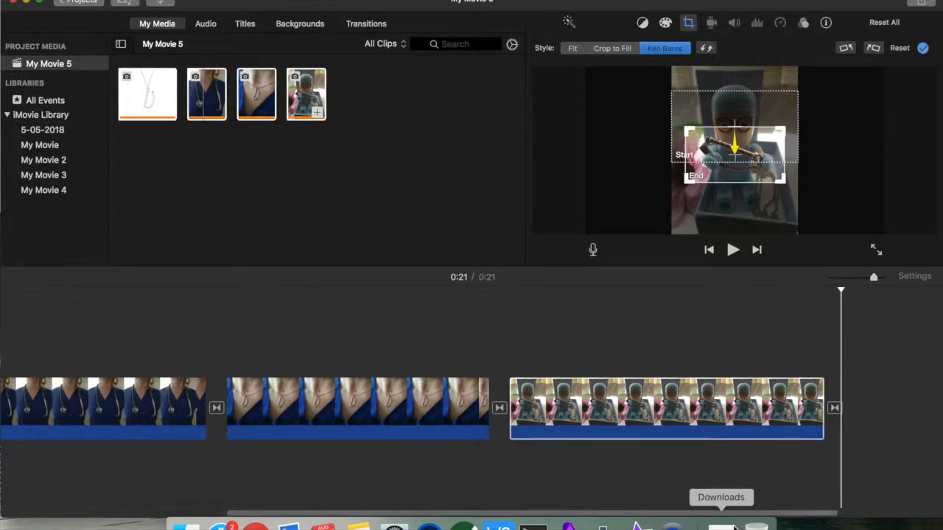
Leave the crop adjustment and place the playhead at the very start of the movie.
{"action": "left_click_drag", "start_coordinate": [732, 511], "coordinate": [504, 511]}
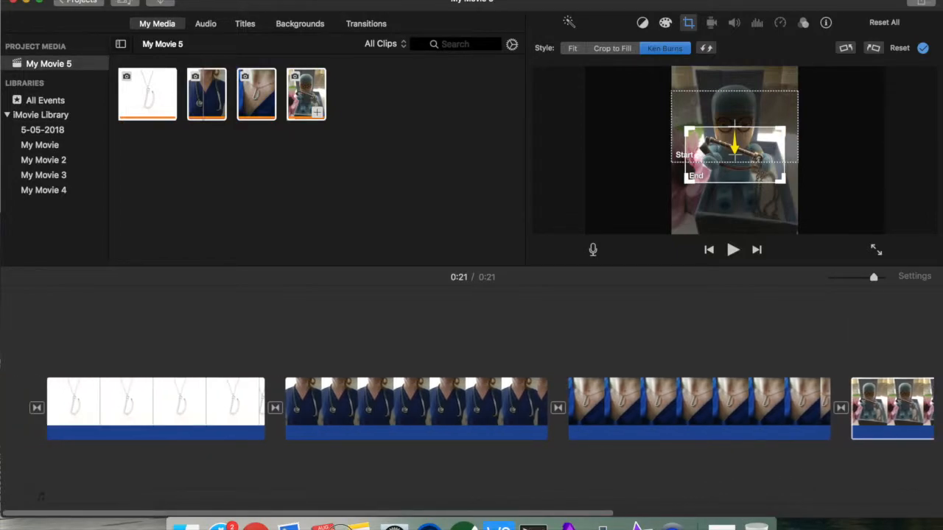
{"action": "left_click", "coordinate": [37, 323]}
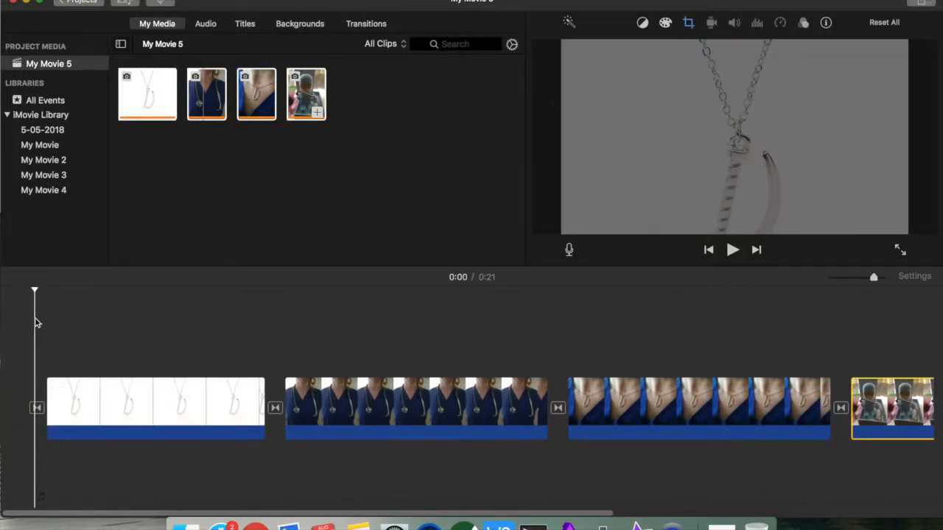
{"action": "left_click", "coordinate": [25, 308]}
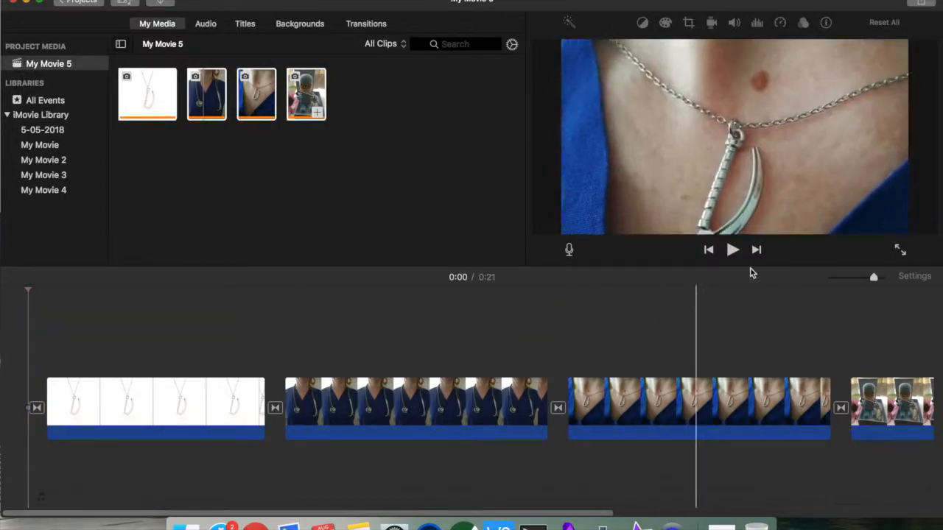
Play the whole movie to review the motion and transitions, and return to the beginning of the timeline.
{"action": "left_click", "coordinate": [732, 250]}
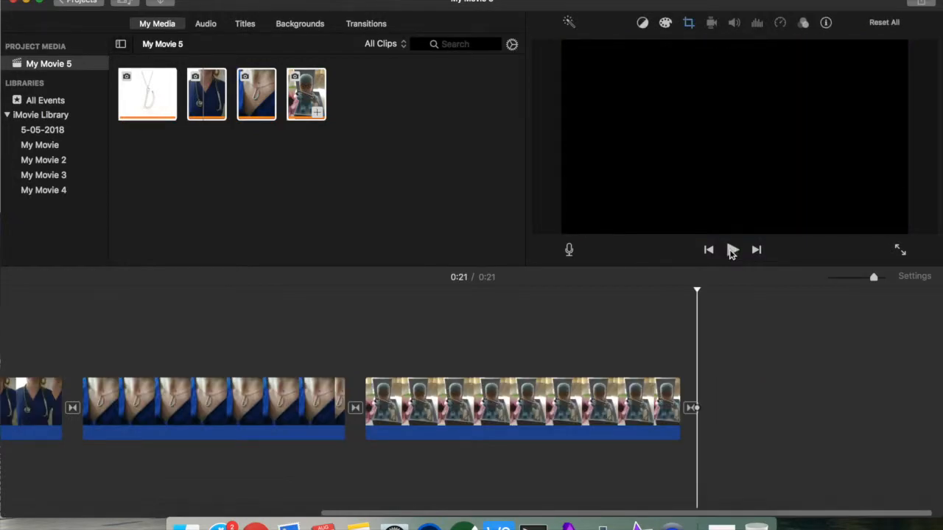
{"action": "left_click_drag", "start_coordinate": [678, 517], "coordinate": [324, 518]}
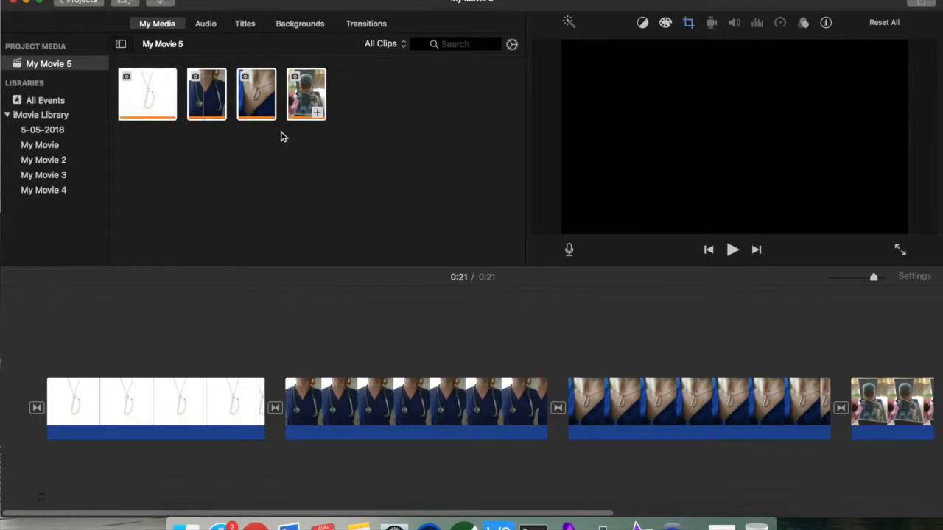
Find the Lens Flare title in the title collection and place it over the first necklace clip.
{"action": "left_click", "coordinate": [246, 25]}
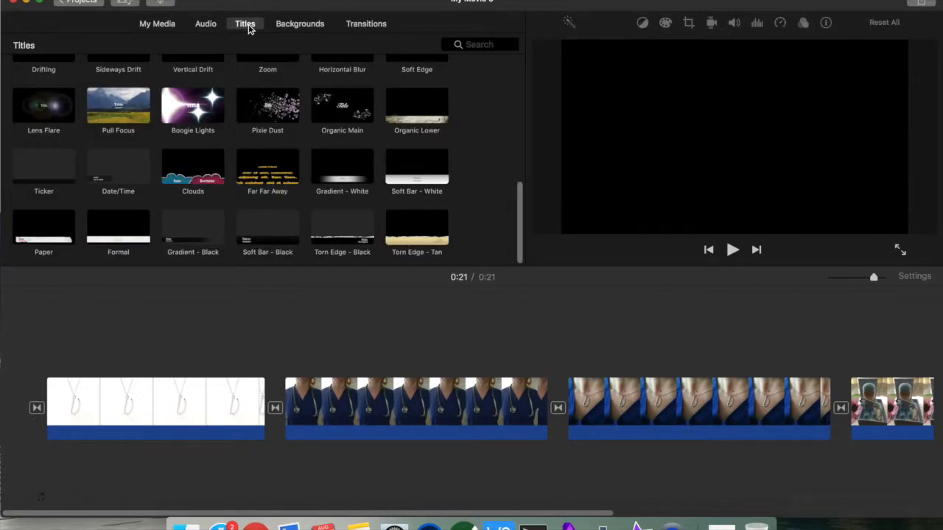
{"action": "scroll", "coordinate": [276, 114], "scroll_direction": "up", "scroll_amount": 2}
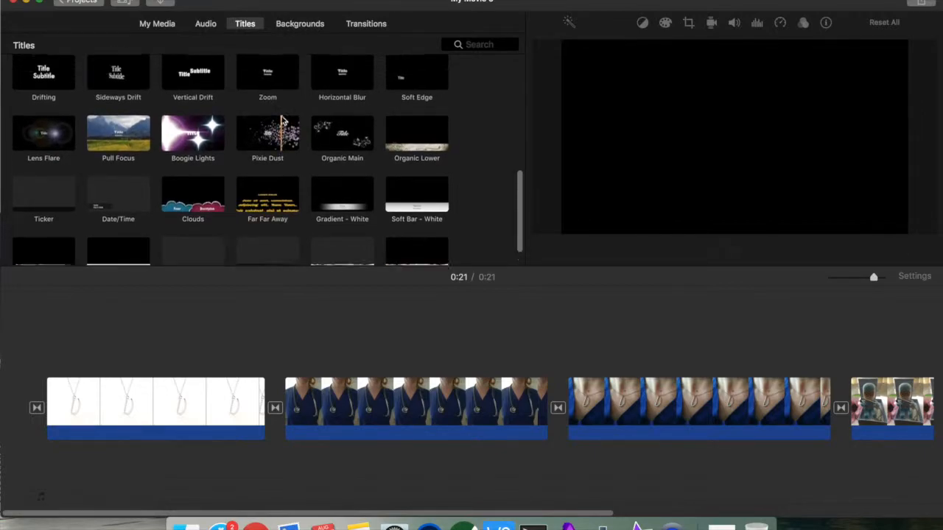
{"action": "scroll", "coordinate": [276, 125], "scroll_direction": "up", "scroll_amount": 2}
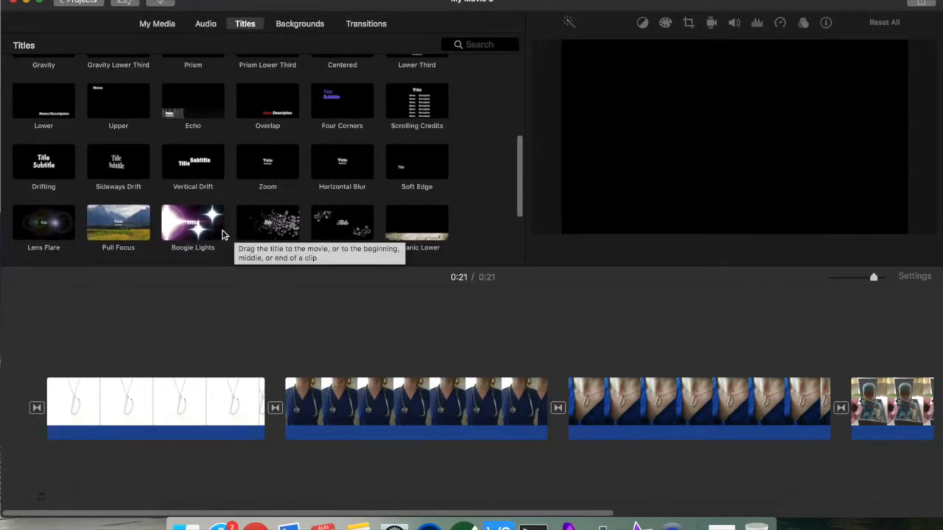
{"action": "scroll", "coordinate": [318, 153], "scroll_direction": "down", "scroll_amount": 2}
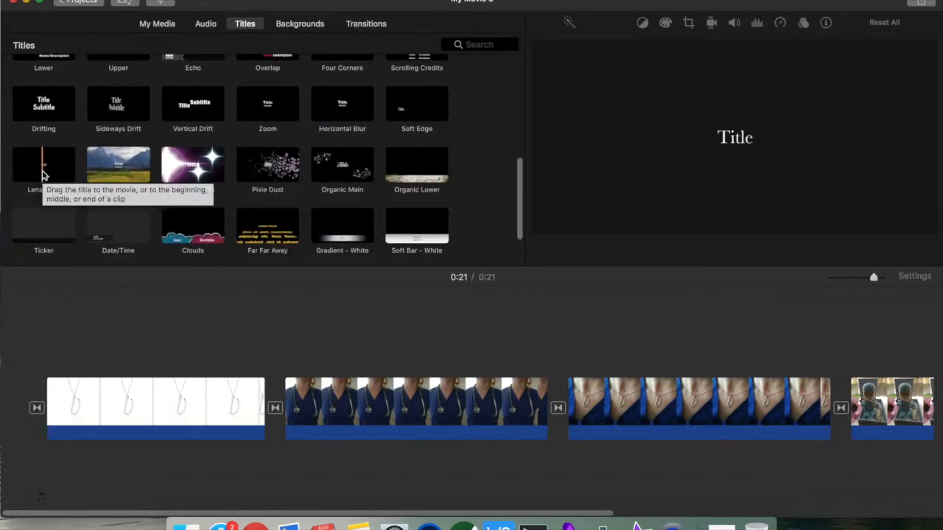
{"action": "scroll", "coordinate": [45, 172], "scroll_direction": "down", "scroll_amount": 2}
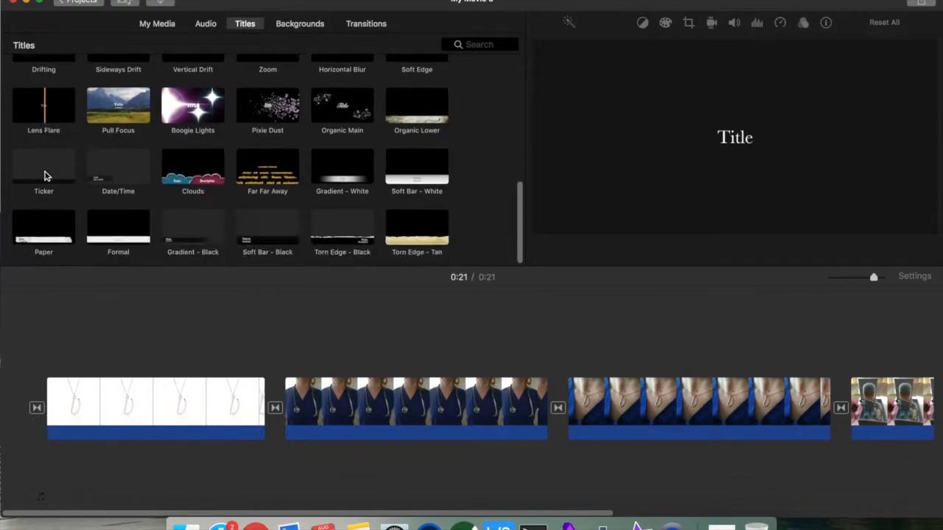
{"action": "left_click", "coordinate": [56, 115]}
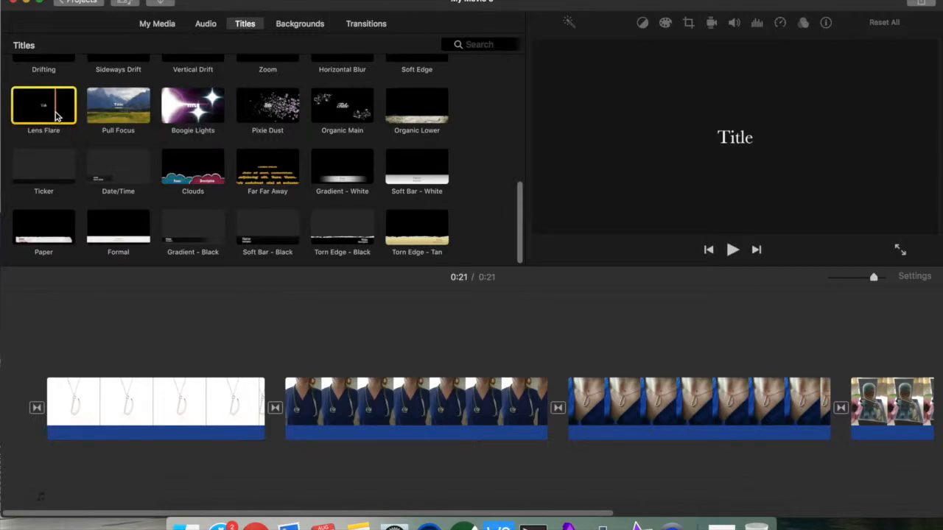
{"action": "left_click_drag", "start_coordinate": [57, 115], "coordinate": [75, 366]}
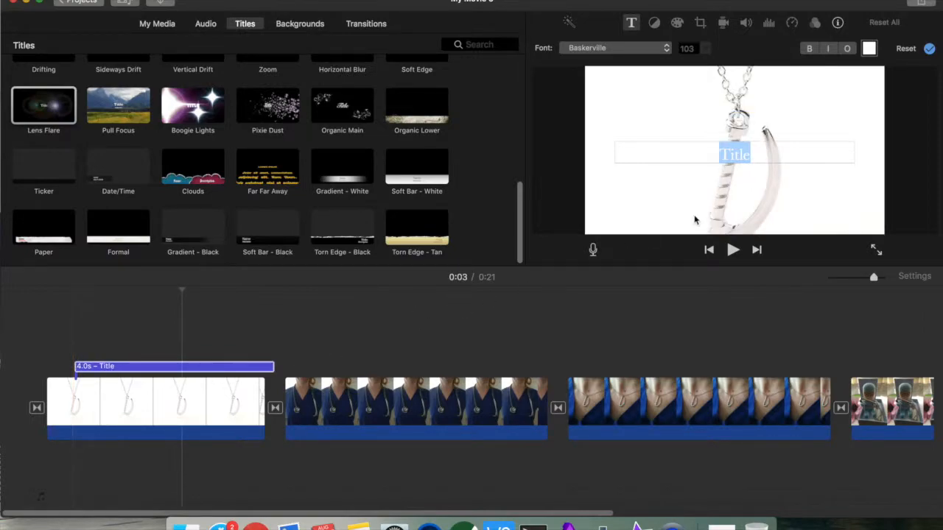
Replace the first title's placeholder with "Beautiful Laryngoscope Necklace" and make the text black.
{"action": "key", "text": "BackSpace"}
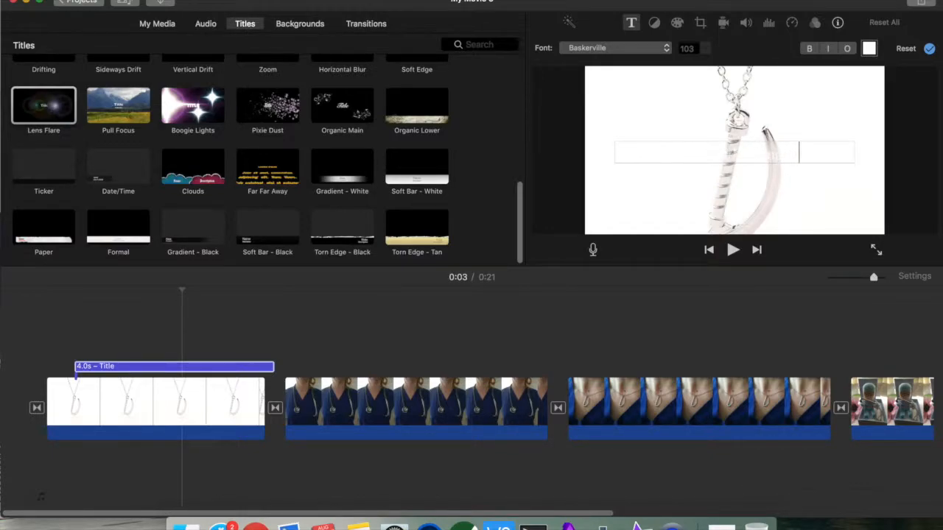
{"action": "type", "text": "e"}
{"action": "triple_click", "coordinate": [763, 156]}
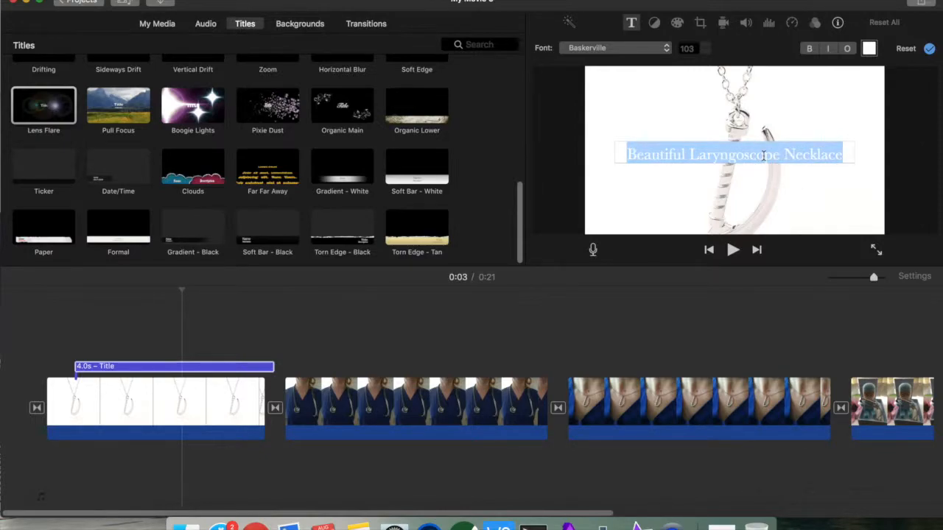
{"action": "left_click", "coordinate": [869, 49]}
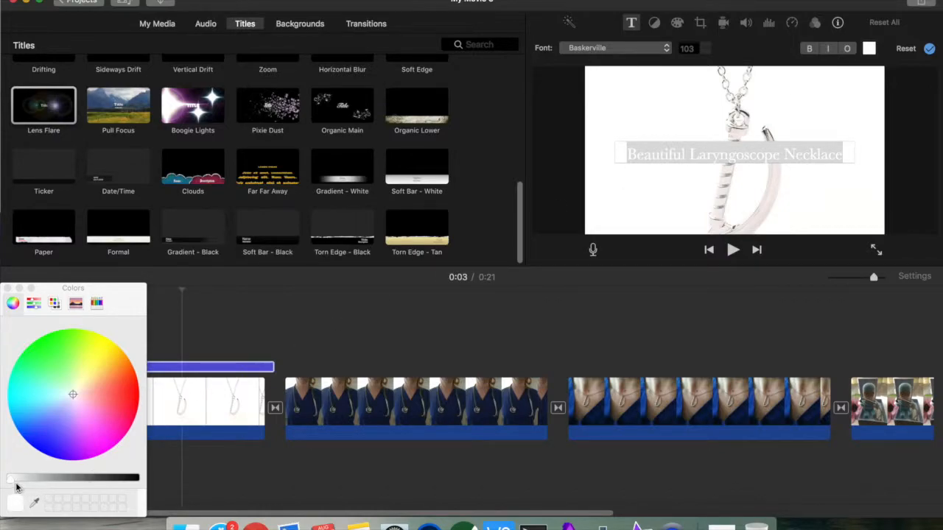
{"action": "left_click_drag", "start_coordinate": [10, 479], "coordinate": [145, 485]}
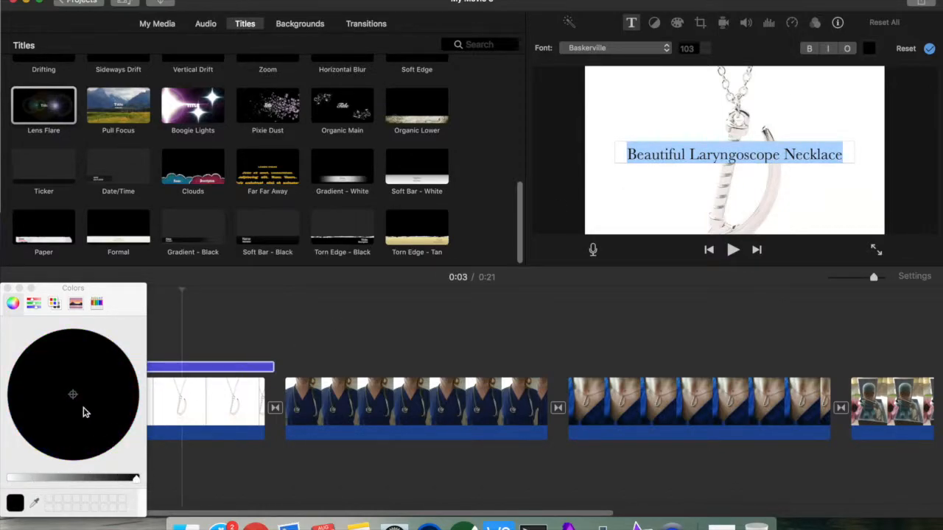
{"action": "left_click", "coordinate": [7, 288]}
{"action": "left_click", "coordinate": [705, 198]}
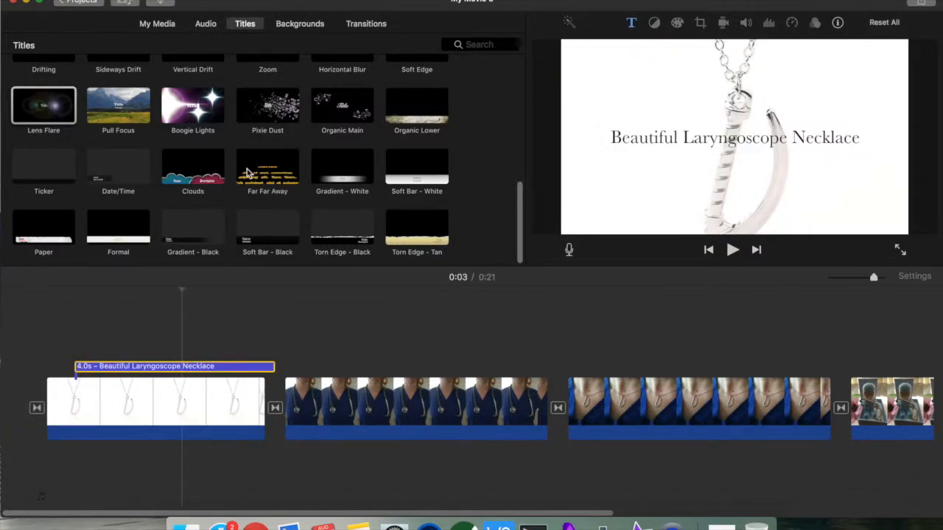
Place a Boogie Lights title at the start of the blue scrubs clip and enter the text "Looks Fabulous When Worn".
{"action": "left_click", "coordinate": [186, 103]}
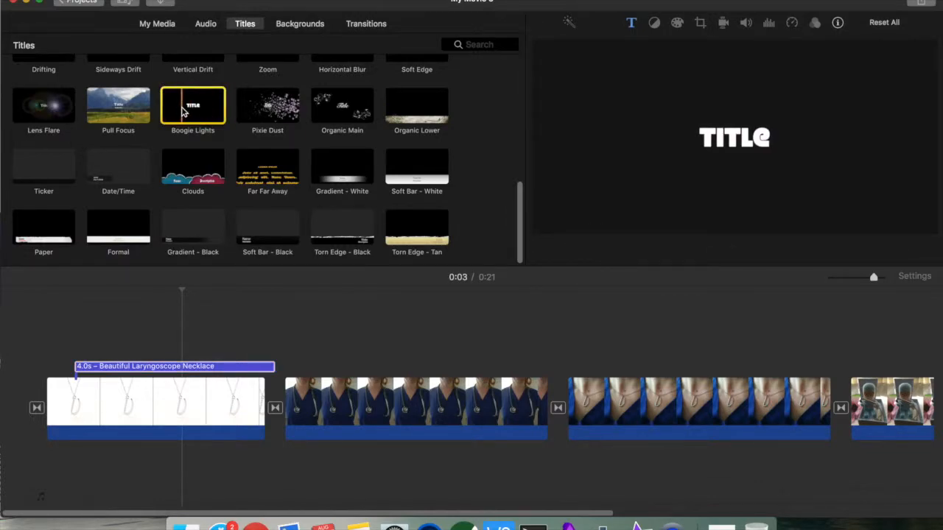
{"action": "left_click_drag", "start_coordinate": [191, 109], "coordinate": [296, 372]}
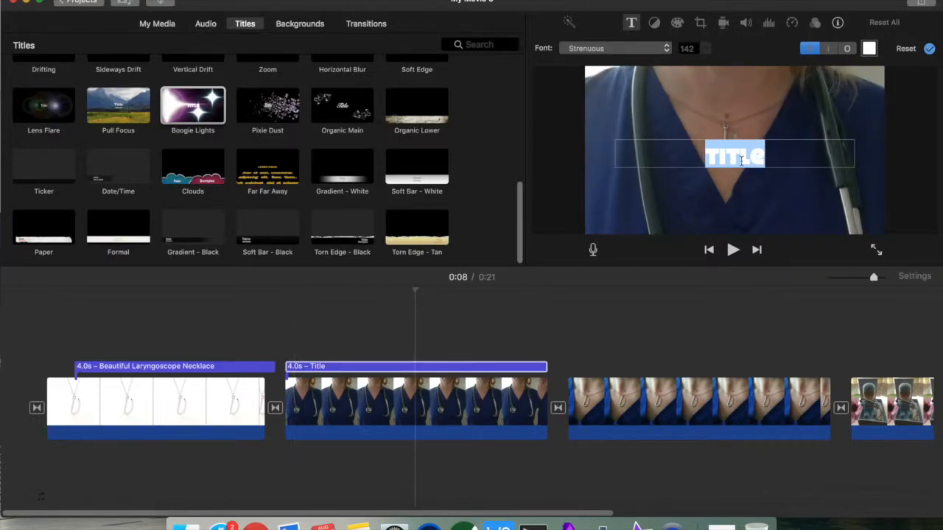
{"action": "type", "text": "B"}
{"action": "key", "text": "BackSpace"}
{"action": "type", "text": "LOOK"}
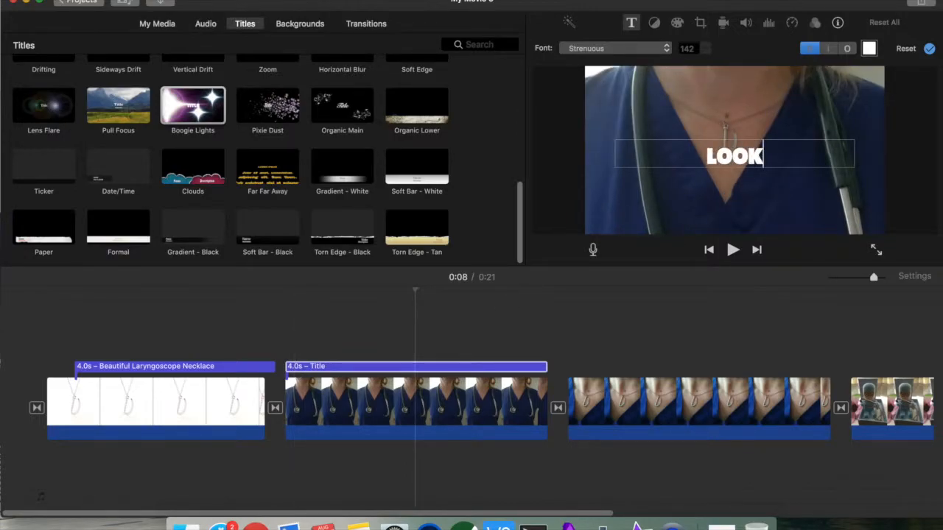
{"action": "type", "text": "S F"}
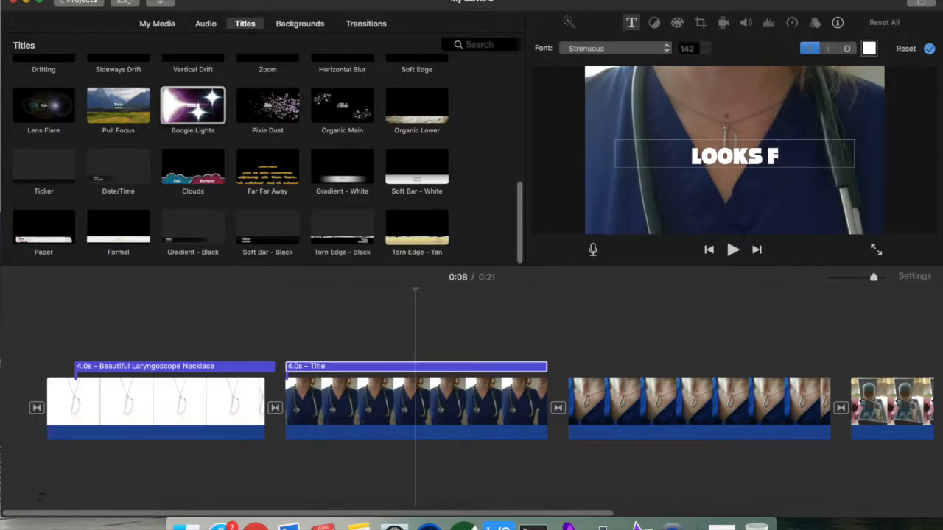
{"action": "type", "text": "abulous"}
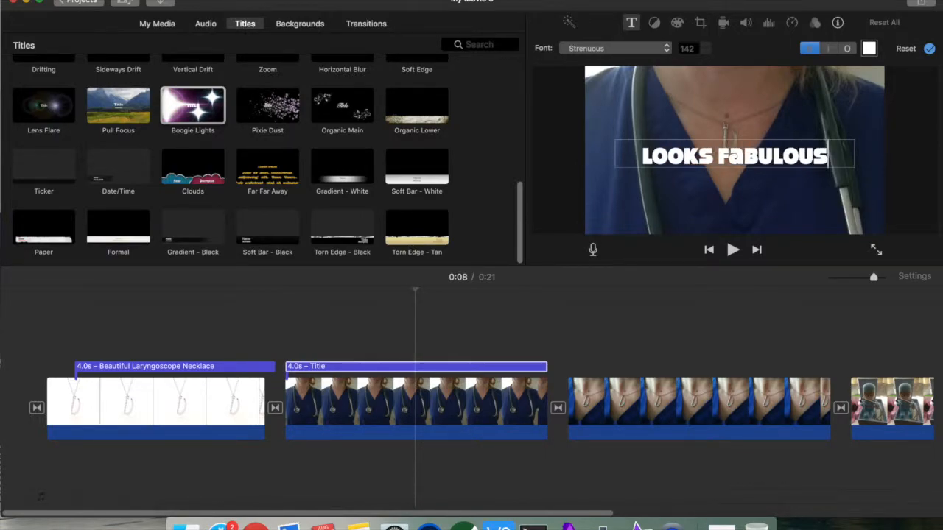
{"action": "type", "text": " when work"}
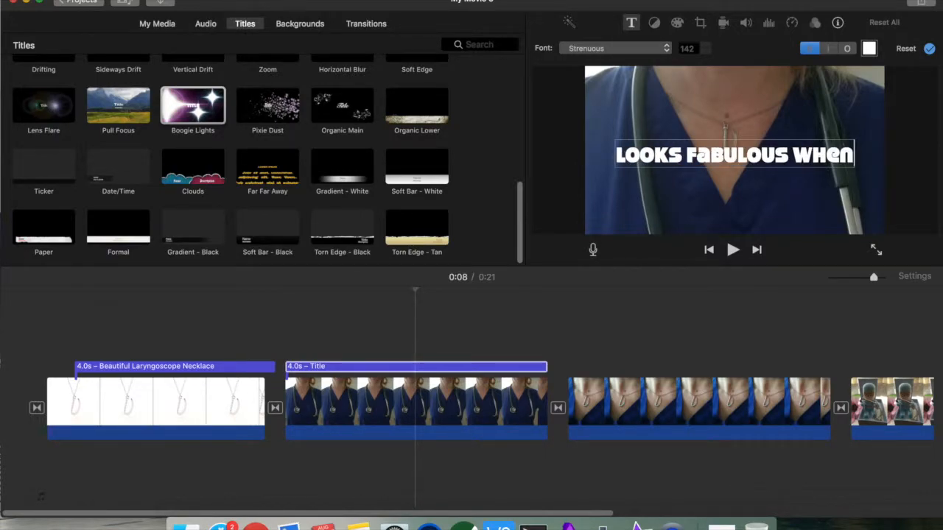
{"action": "key", "text": "BackSpace"}
{"action": "type", "text": "n"}
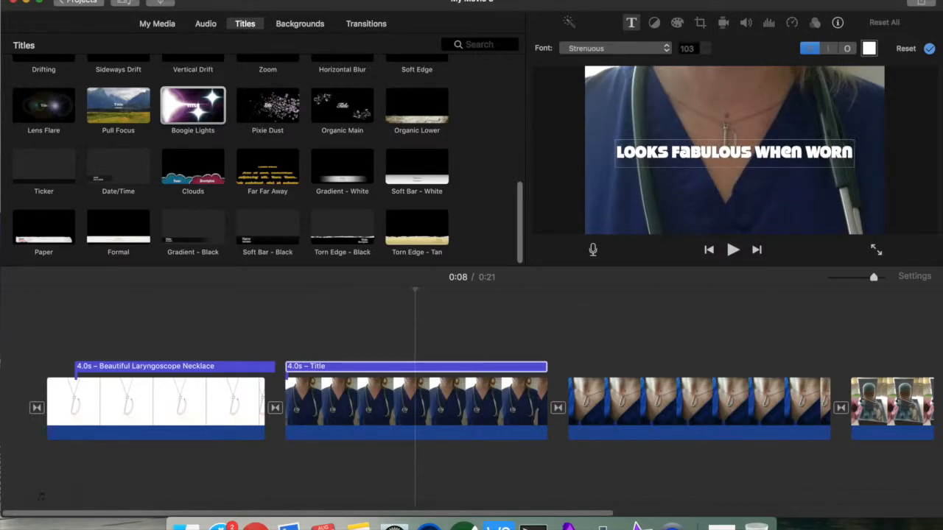
Set the second title's font to Chalkduster and lengthen the title to 9.0 s, ending with the close-up necklace clip.
{"action": "left_click", "coordinate": [652, 49]}
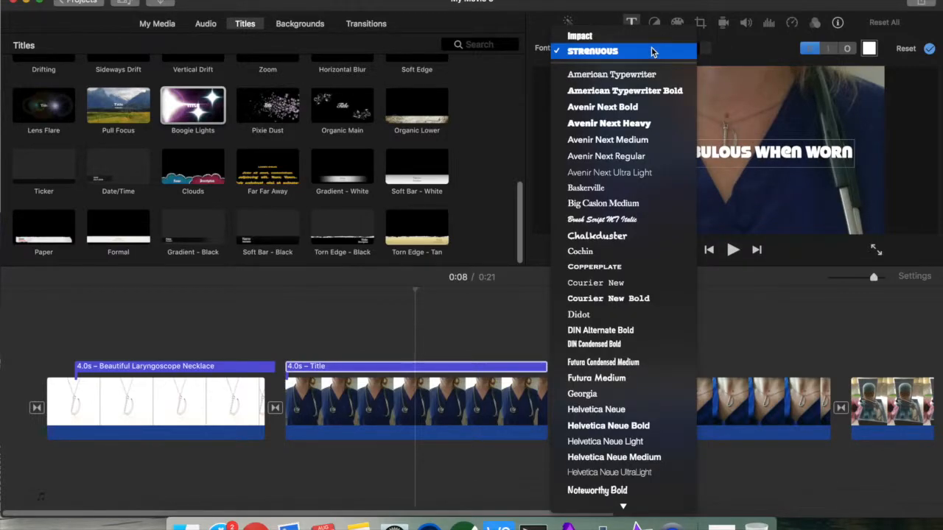
{"action": "left_click", "coordinate": [606, 238]}
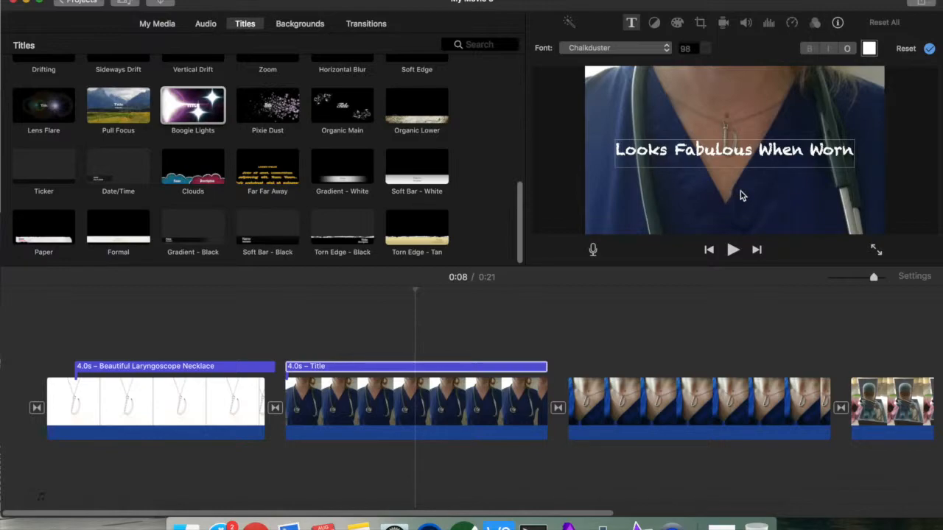
{"action": "key", "text": "super+a"}
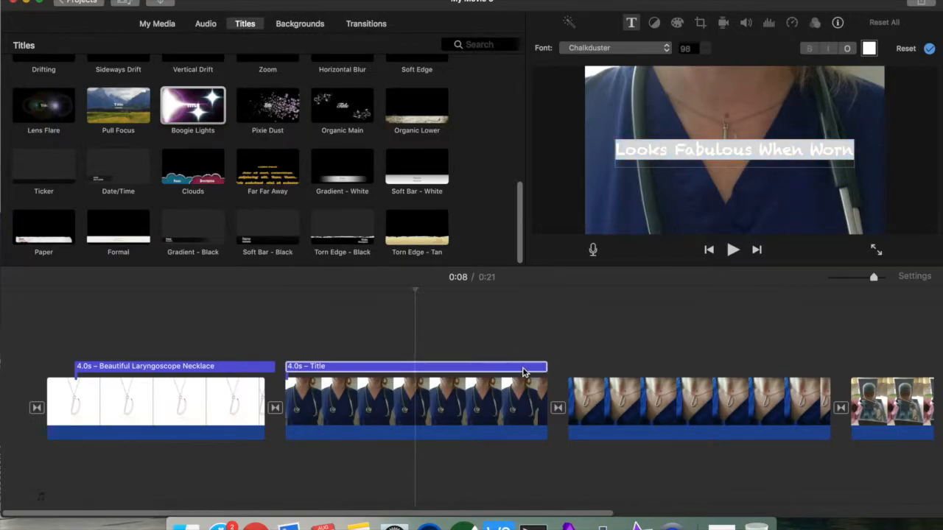
{"action": "left_click", "coordinate": [546, 368]}
{"action": "left_click_drag", "start_coordinate": [546, 368], "coordinate": [830, 365]}
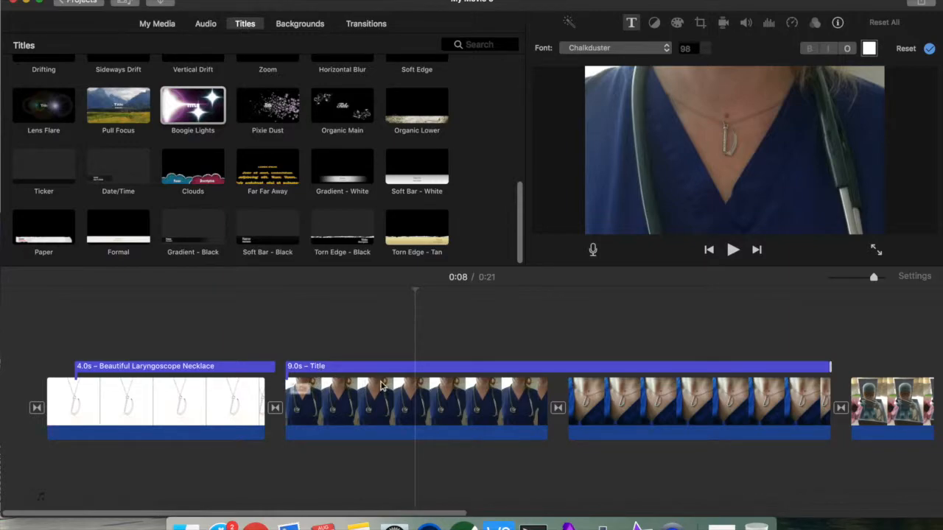
Place a Paper title at the start of the figurine clip.
{"action": "left_click_drag", "start_coordinate": [346, 511], "coordinate": [581, 513]}
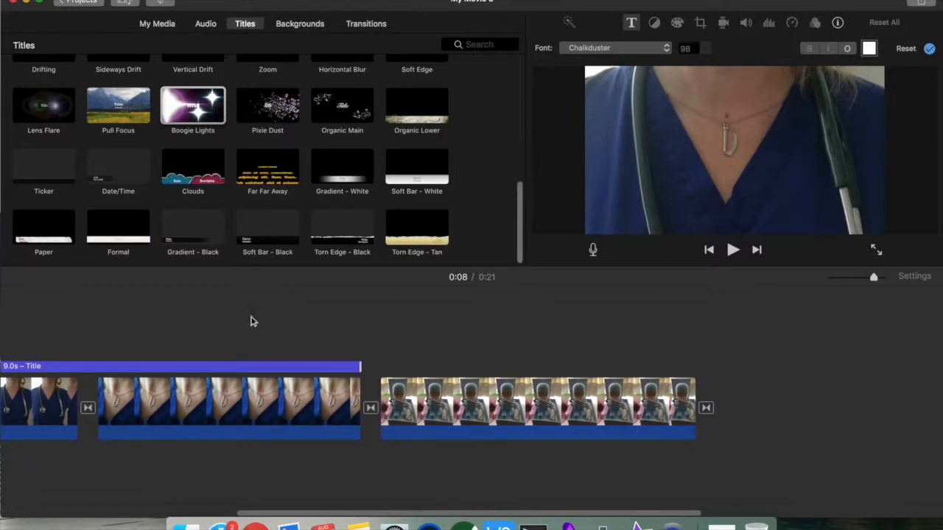
{"action": "left_click", "coordinate": [57, 233]}
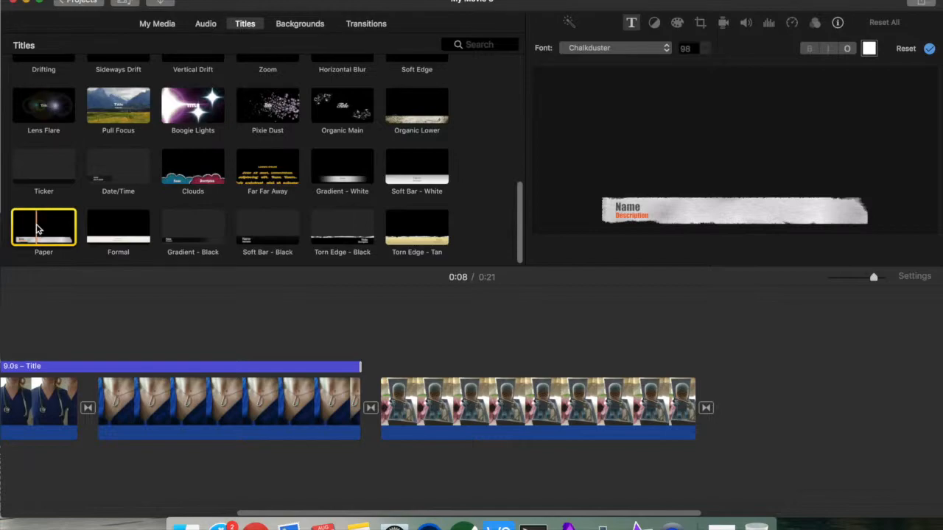
{"action": "left_click_drag", "start_coordinate": [38, 230], "coordinate": [383, 366]}
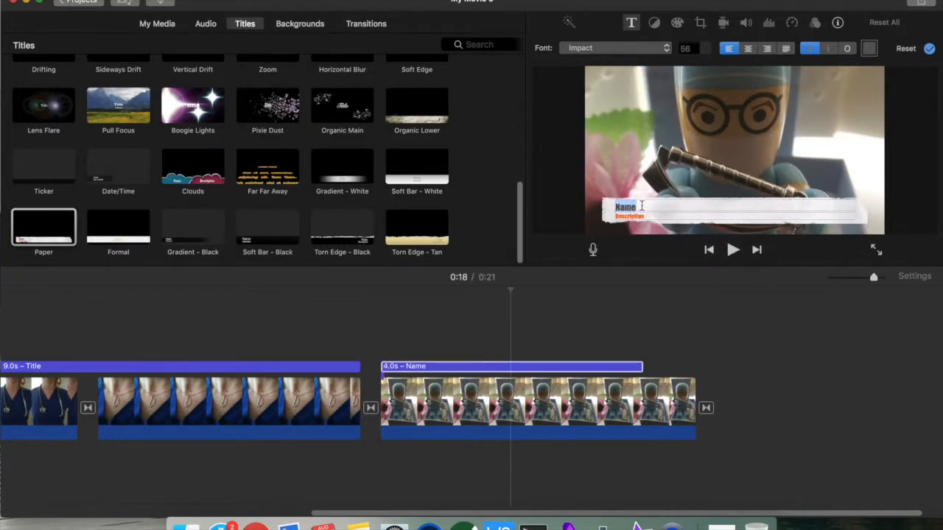
{"action": "type", "text": "On"}
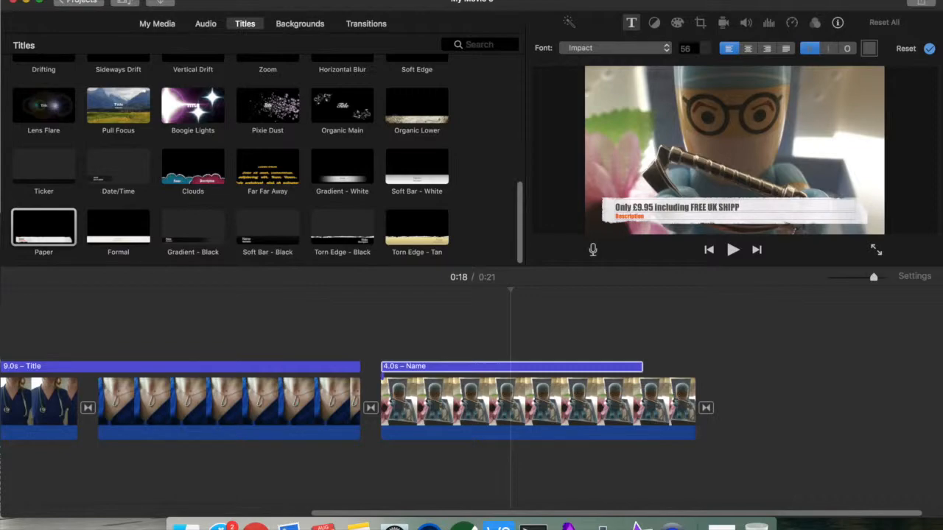
{"action": "left_click", "coordinate": [625, 217]}
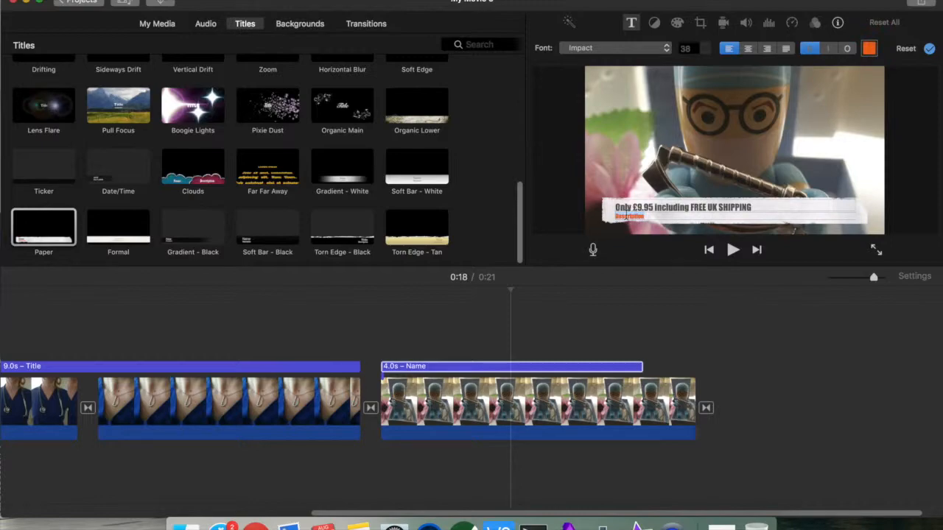
{"action": "type", "text": "b"}
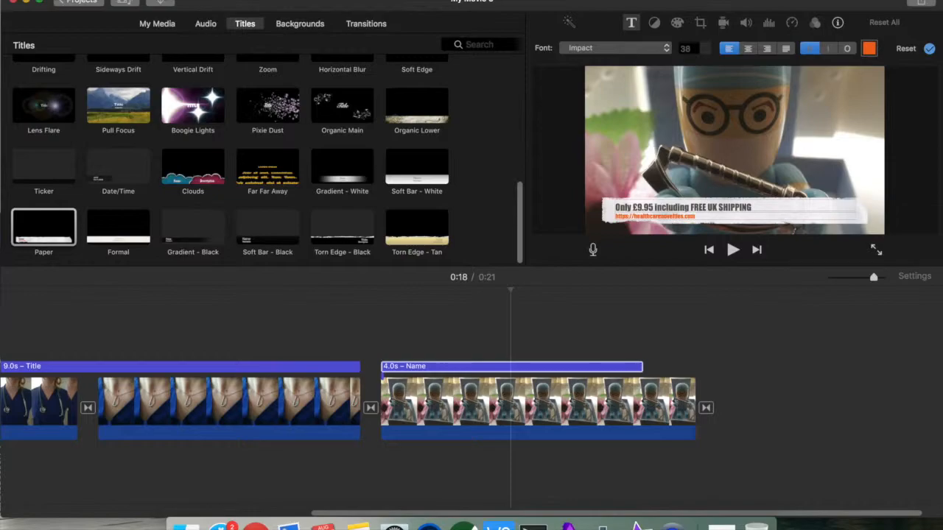
Lengthen the price title over the figurine clip to 9.4 s and finish editing its text.
{"action": "left_click", "coordinate": [715, 208]}
{"action": "left_click_drag", "start_coordinate": [642, 367], "coordinate": [909, 364]}
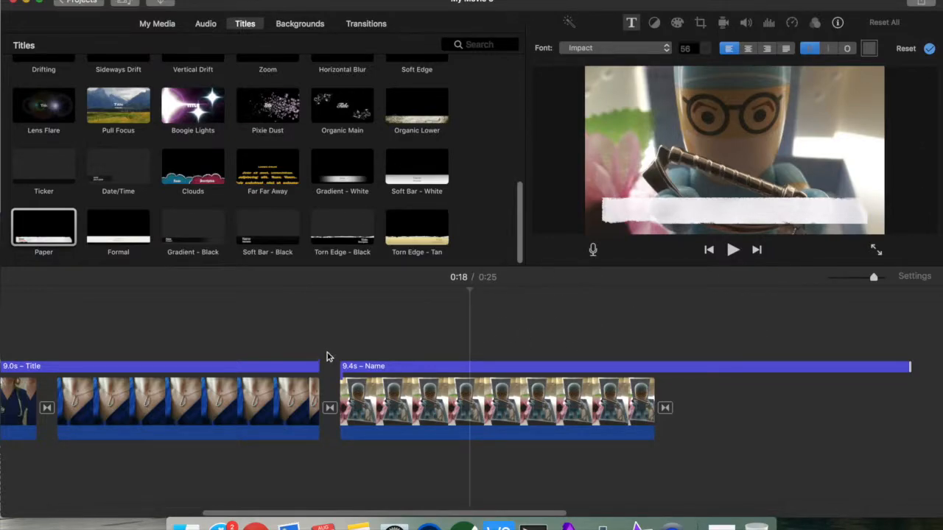
{"action": "left_click", "coordinate": [356, 343]}
Play the price title section and extend the figurine clip to 8.5 s beneath the title.
{"action": "left_click", "coordinate": [732, 249]}
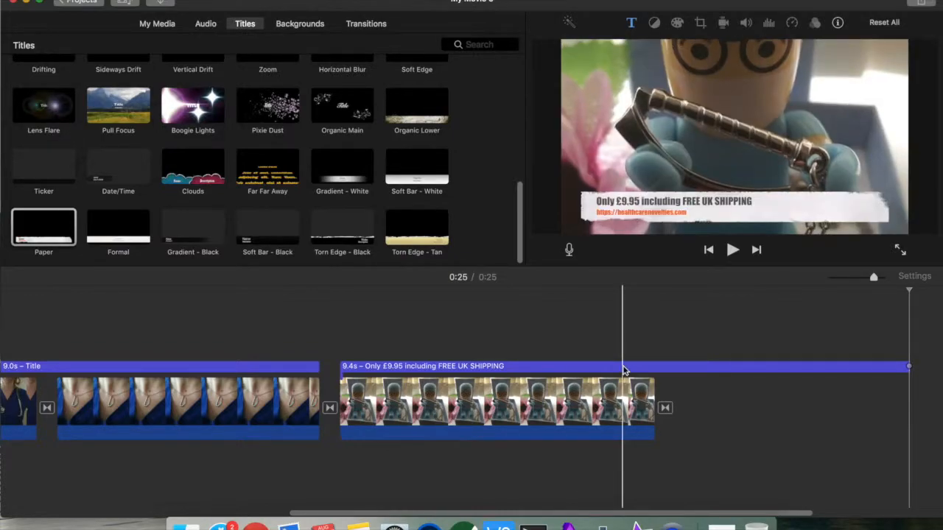
{"action": "left_click_drag", "start_coordinate": [653, 391], "coordinate": [903, 390]}
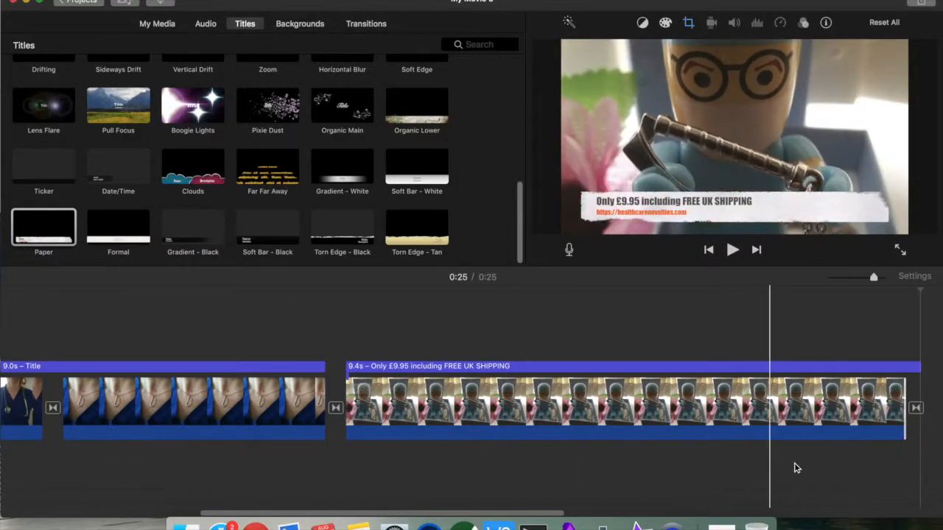
Delete the transition at the end of the figurine clip.
{"action": "right_click", "coordinate": [892, 408]}
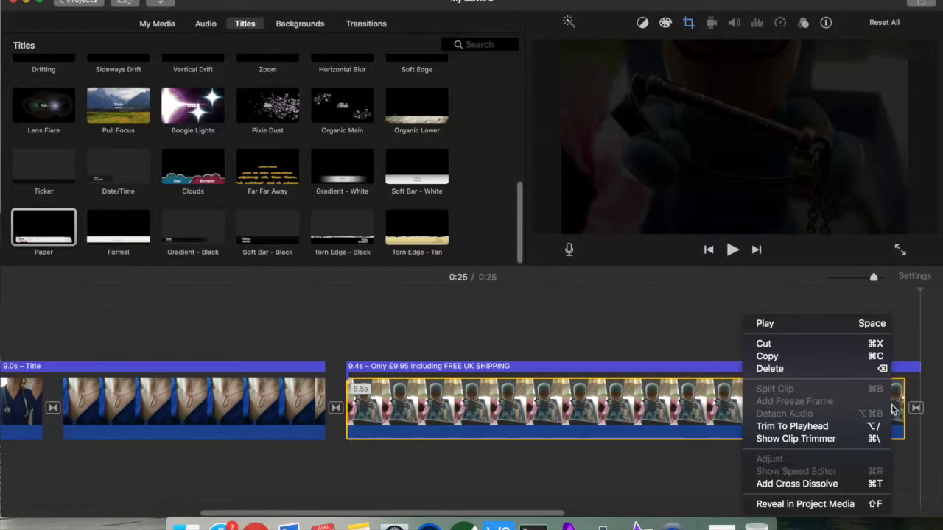
{"action": "left_click", "coordinate": [915, 411]}
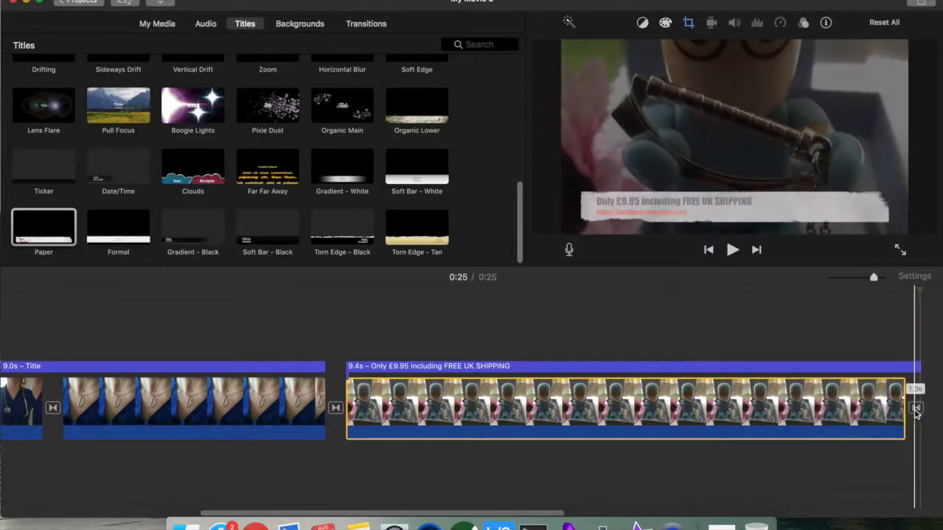
{"action": "left_click", "coordinate": [915, 410]}
{"action": "right_click", "coordinate": [915, 410]}
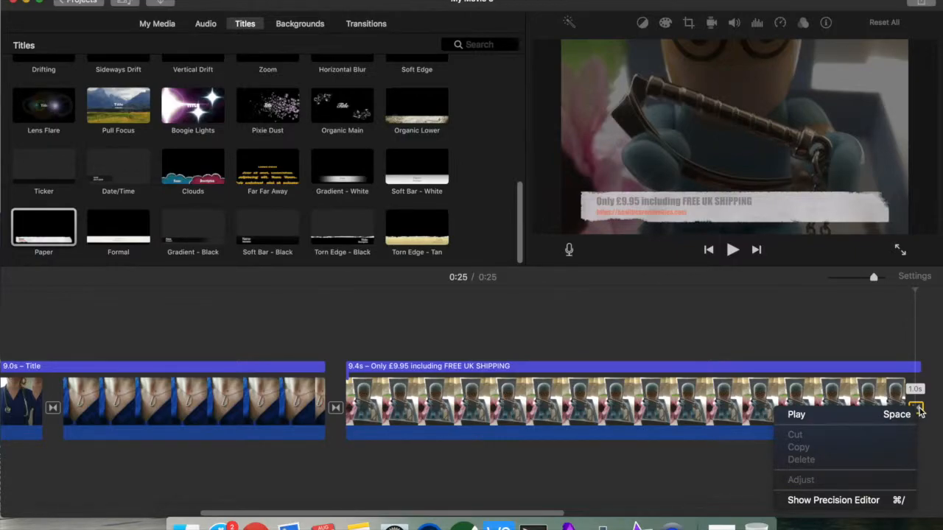
{"action": "left_click", "coordinate": [785, 336]}
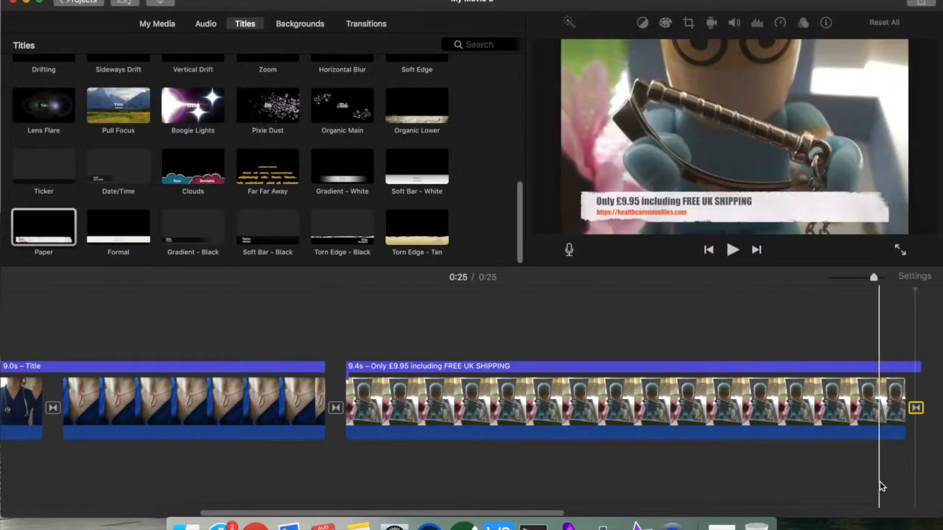
{"action": "key", "text": "Delete"}
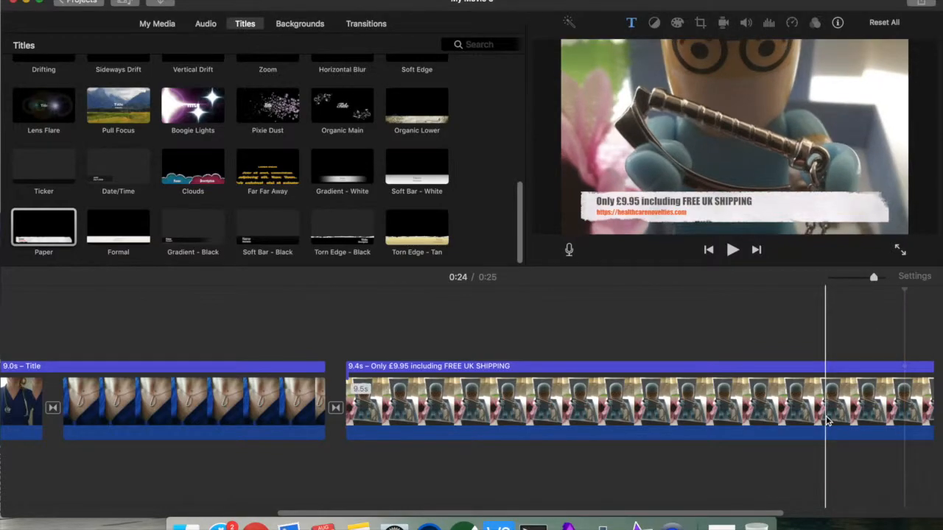
Play the movie from the beginning to check the titles and transitions over the necklace clips.
{"action": "left_click_drag", "start_coordinate": [442, 516], "coordinate": [140, 517]}
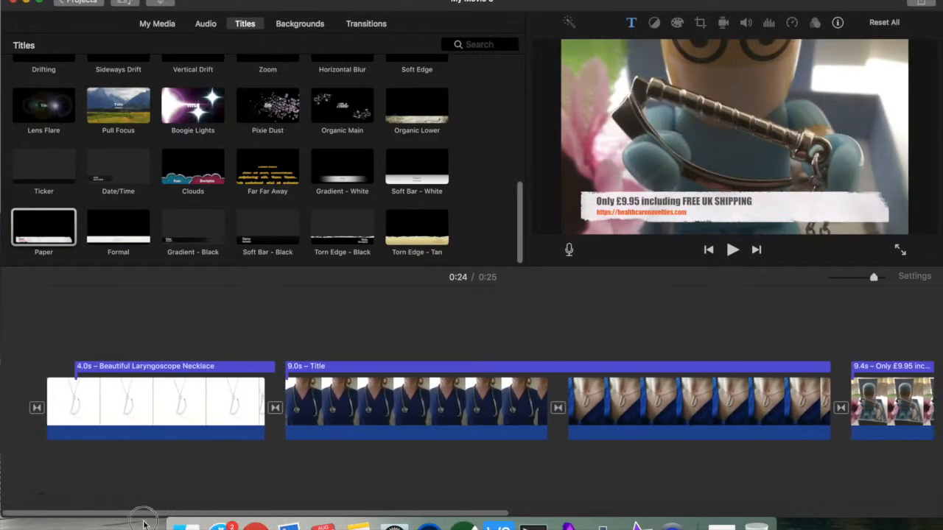
{"action": "left_click", "coordinate": [20, 325]}
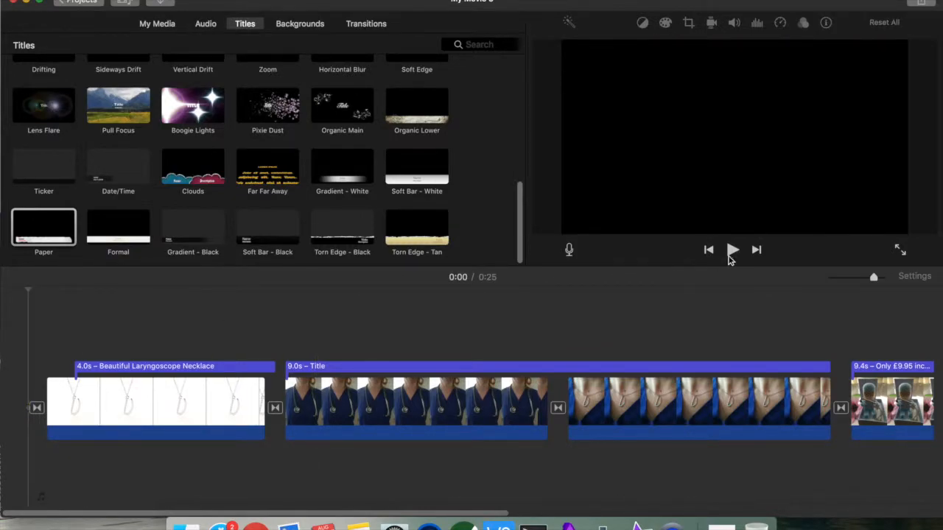
{"action": "left_click", "coordinate": [732, 251]}
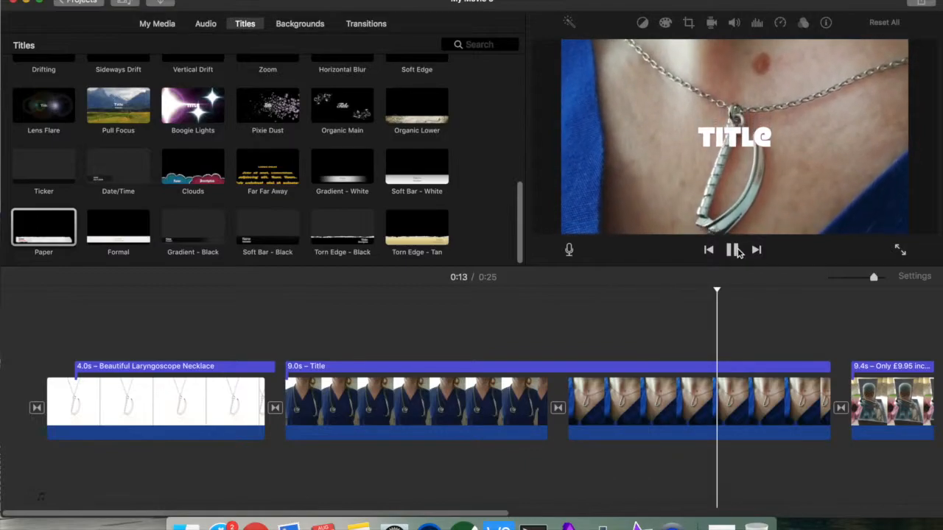
{"action": "left_click", "coordinate": [731, 250]}
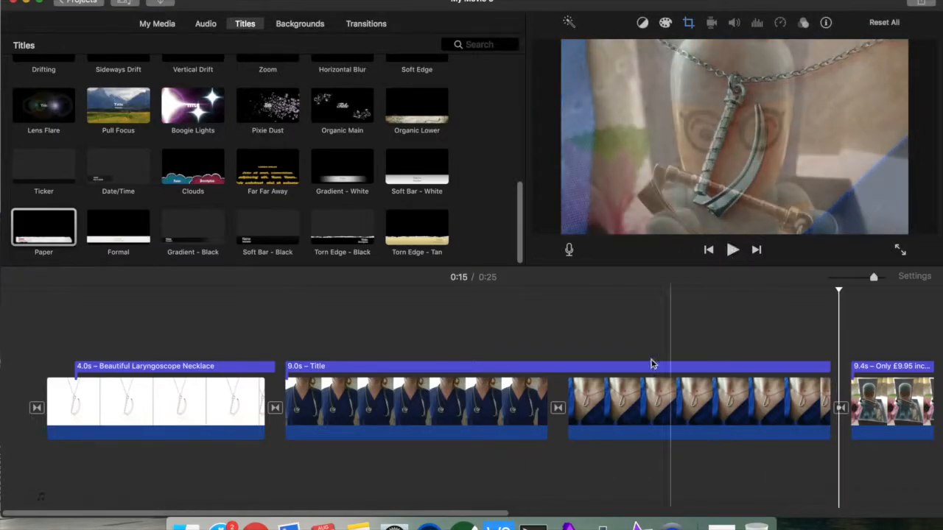
Replace the placeholder text of the 9.0 s title with "Looks Fabulous When Worn" in the Chalkduster font.
{"action": "left_click", "coordinate": [508, 366]}
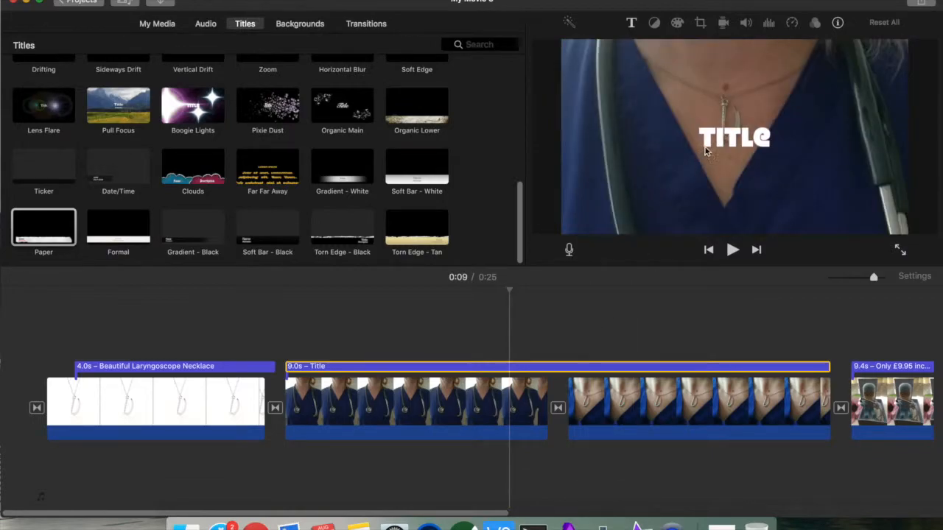
{"action": "double_click", "coordinate": [735, 148]}
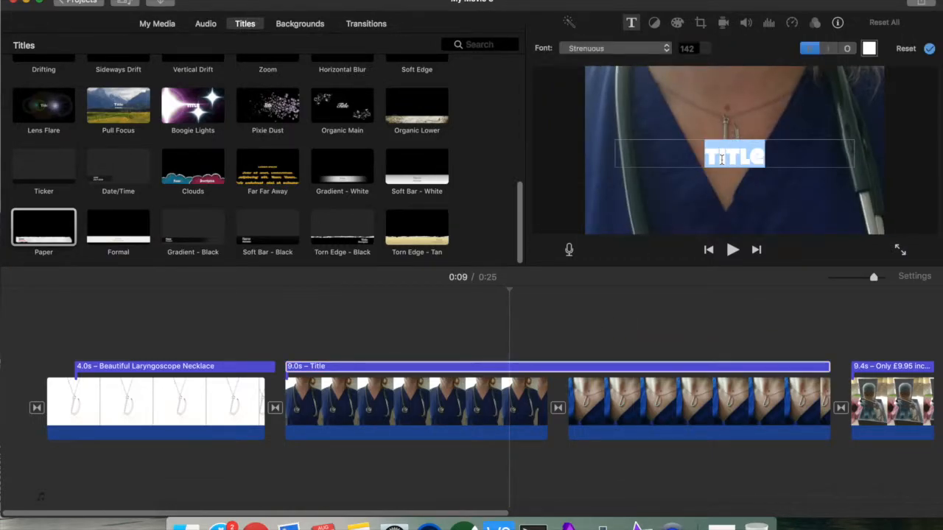
{"action": "type", "text": "LOOKS"}
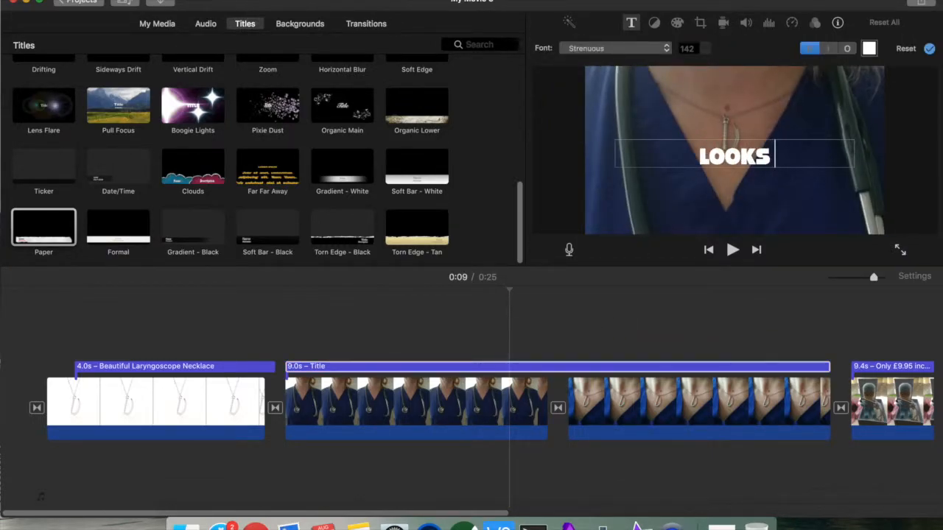
{"action": "left_click", "coordinate": [651, 50]}
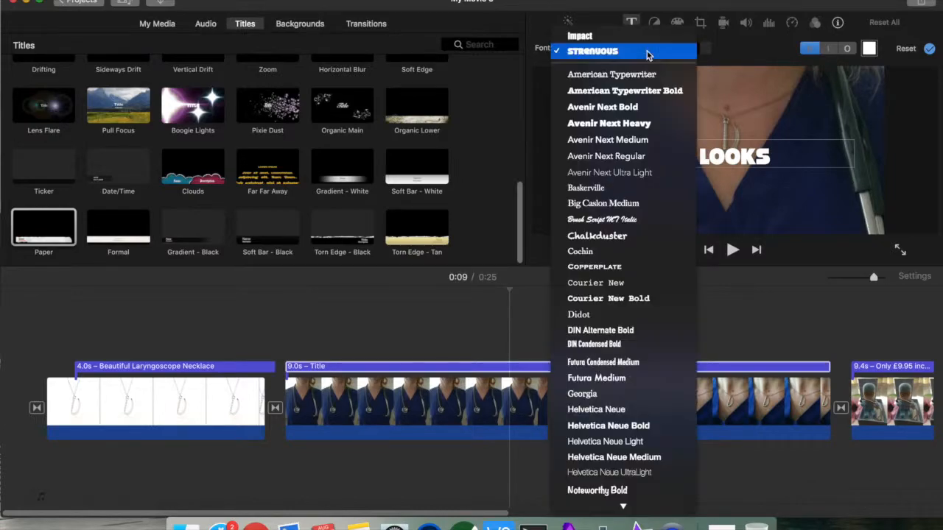
{"action": "left_click", "coordinate": [620, 236]}
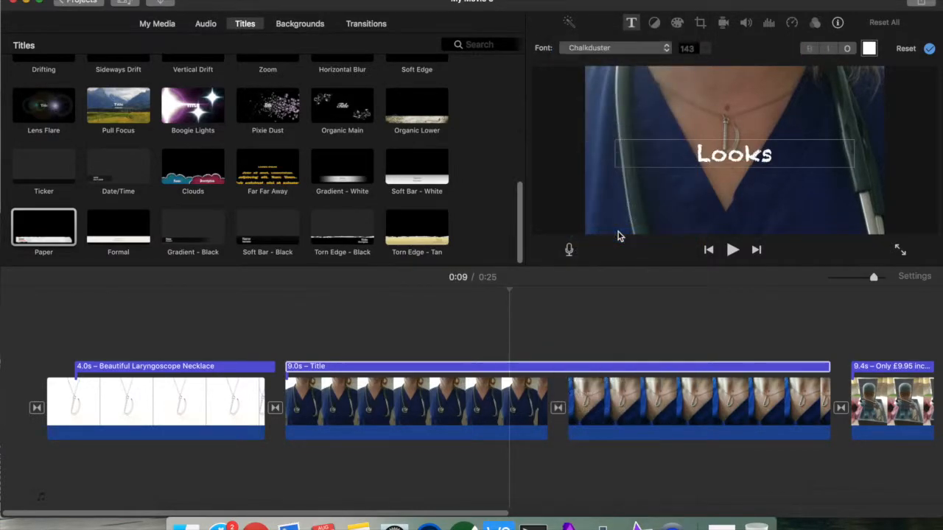
{"action": "type", "text": "F"}
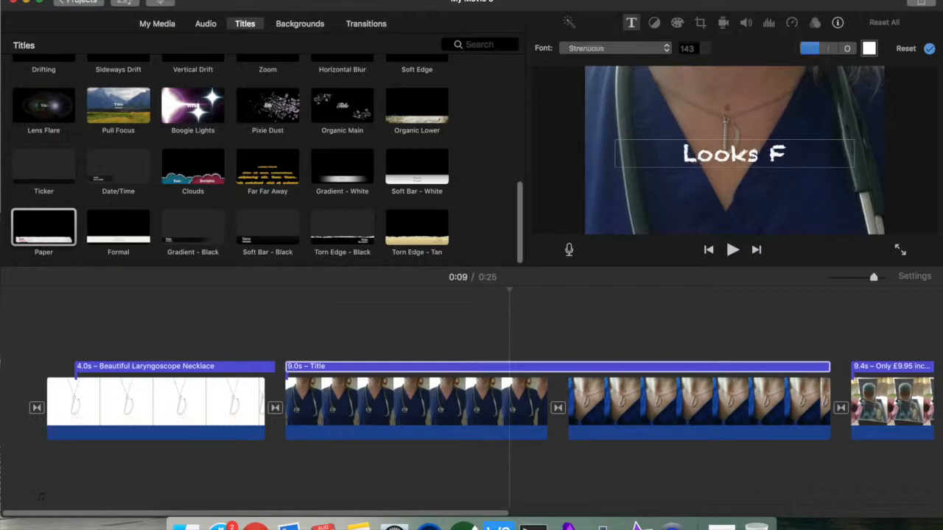
{"action": "type", "text": "abulous When Worn"}
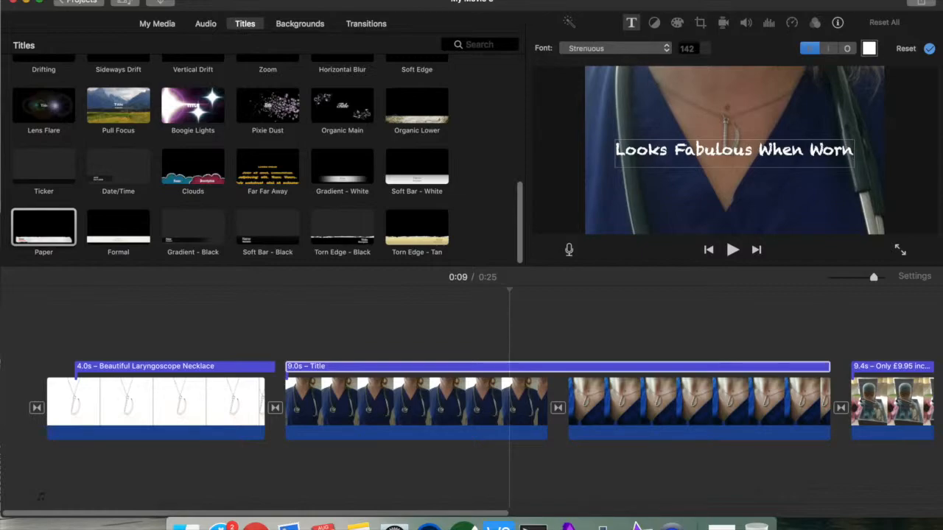
{"action": "key", "text": "super+a"}
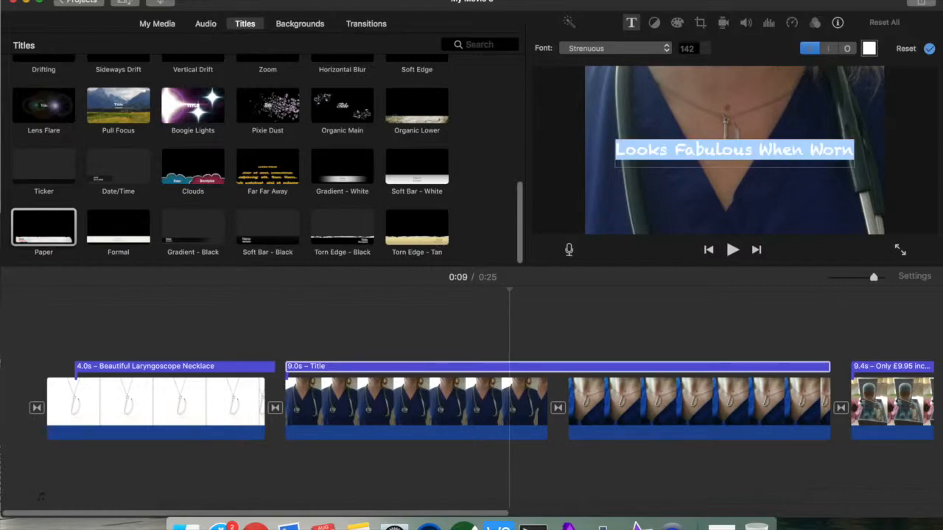
{"action": "left_click", "coordinate": [763, 221]}
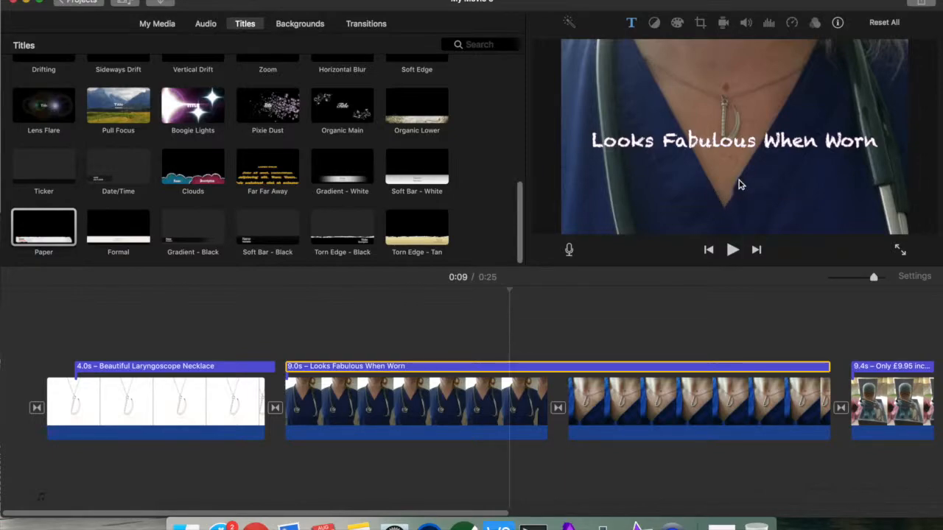
Replay the movie from the first title and trim the figurine clip to 4.0 s.
{"action": "left_click", "coordinate": [169, 311]}
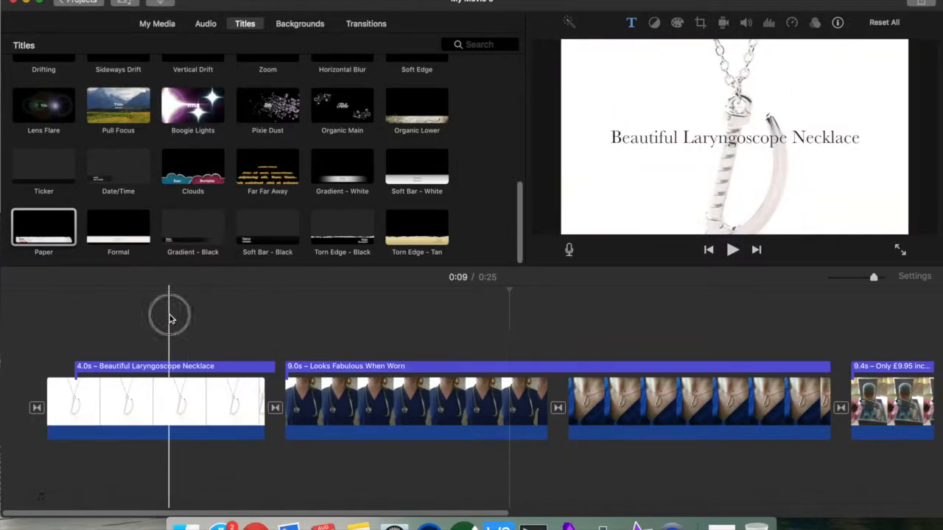
{"action": "left_click", "coordinate": [732, 250]}
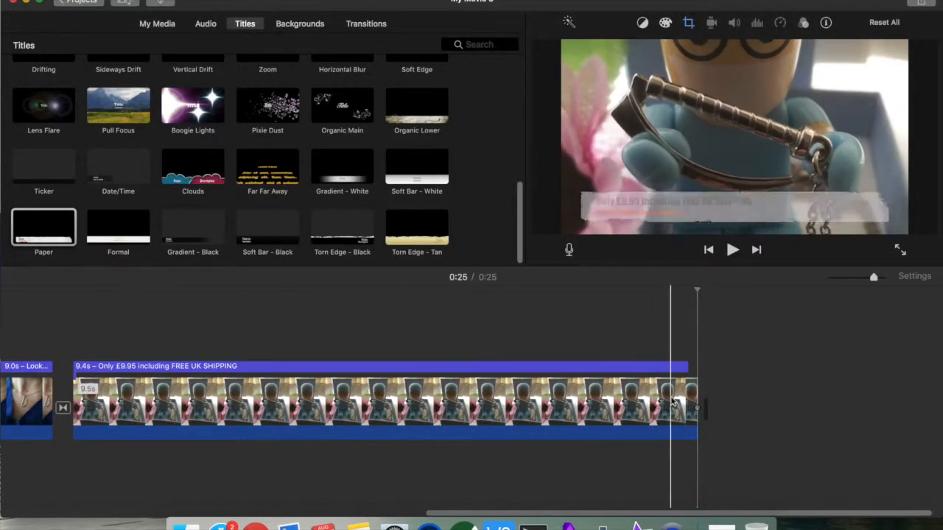
{"action": "left_click_drag", "start_coordinate": [696, 408], "coordinate": [327, 412]}
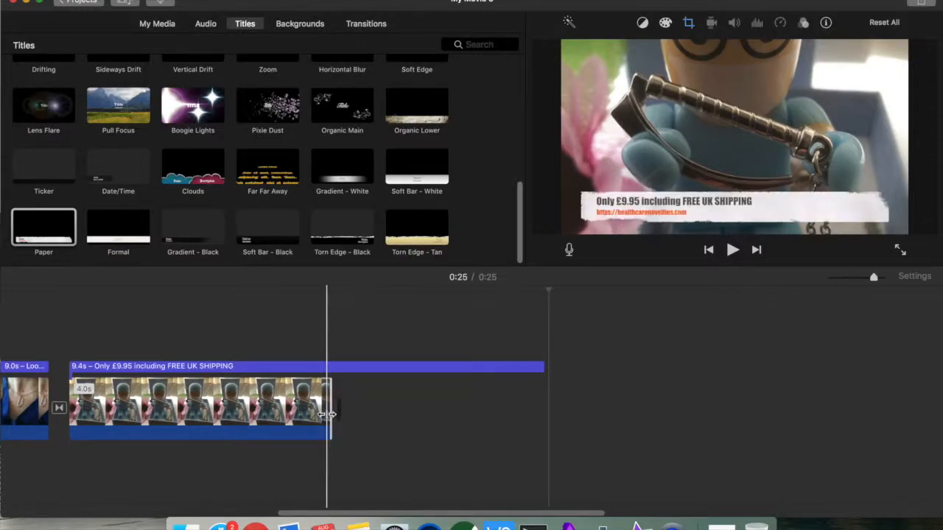
{"action": "right_click", "coordinate": [295, 411]}
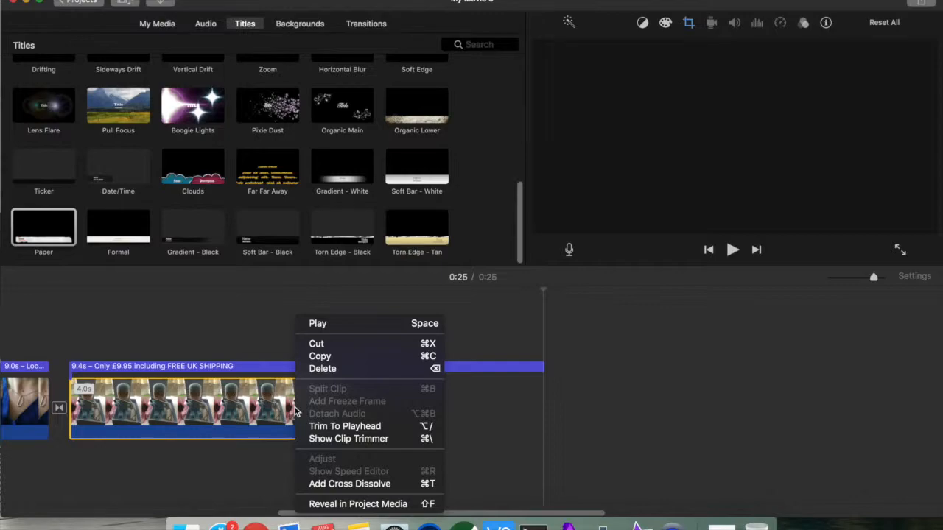
{"action": "left_click", "coordinate": [472, 413]}
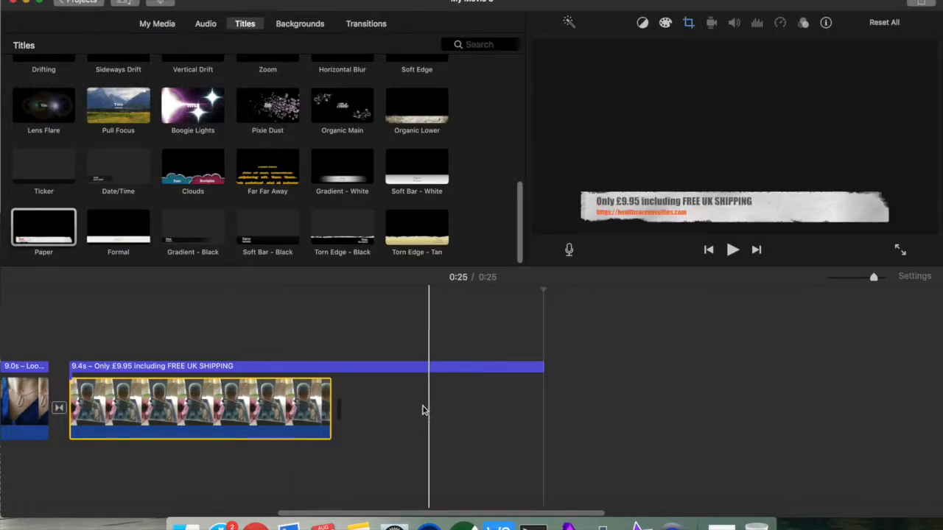
Add the figurine photo again as a second 4.0 s clip directly after the first figurine clip.
{"action": "left_click", "coordinate": [158, 25]}
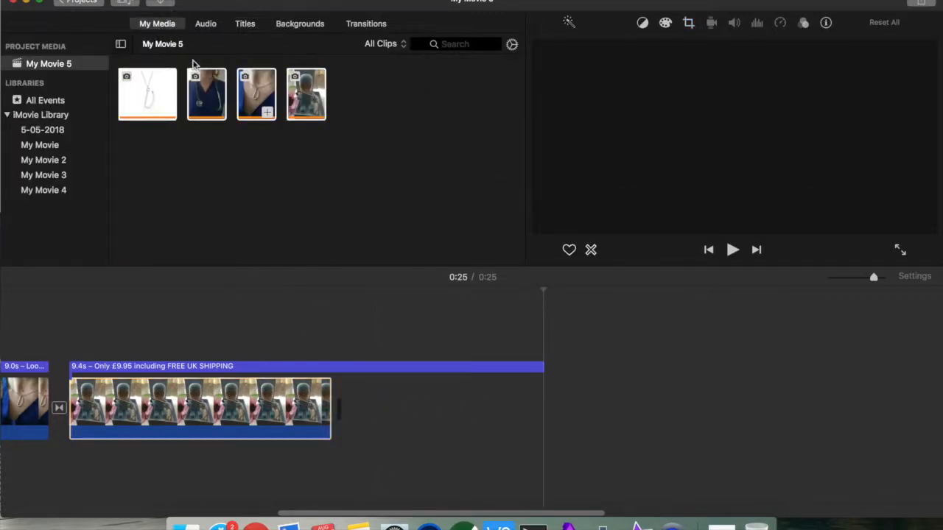
{"action": "left_click", "coordinate": [312, 106]}
{"action": "left_click", "coordinate": [379, 125]}
{"action": "left_click", "coordinate": [304, 105]}
{"action": "left_click_drag", "start_coordinate": [306, 105], "coordinate": [368, 395]}
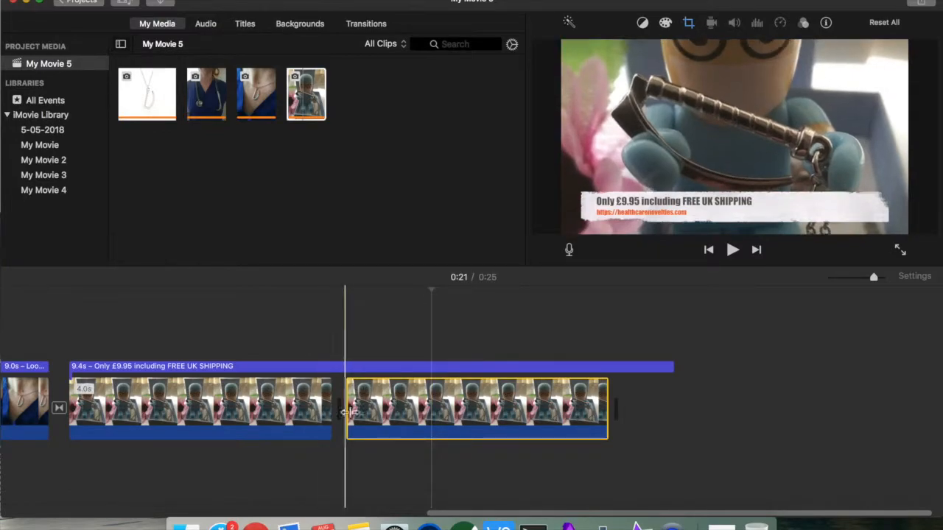
{"action": "left_click", "coordinate": [459, 412]}
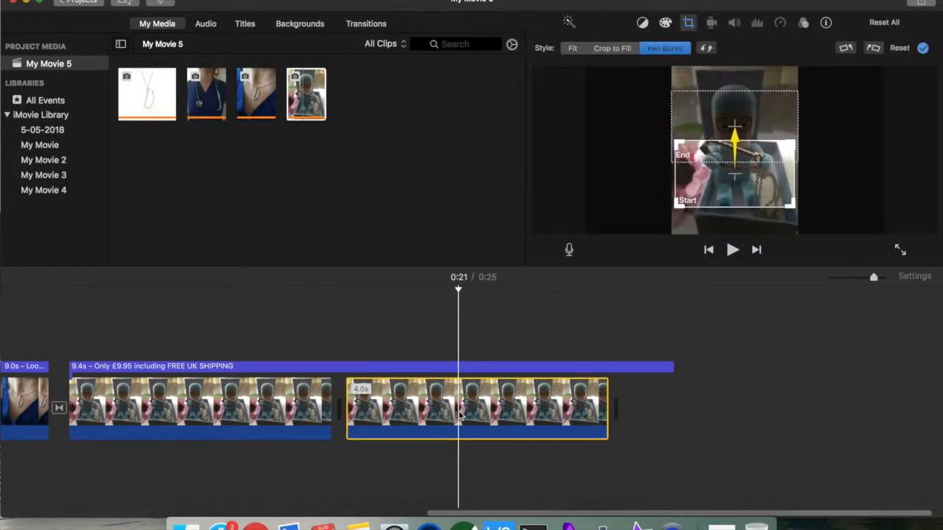
{"action": "left_click", "coordinate": [613, 49]}
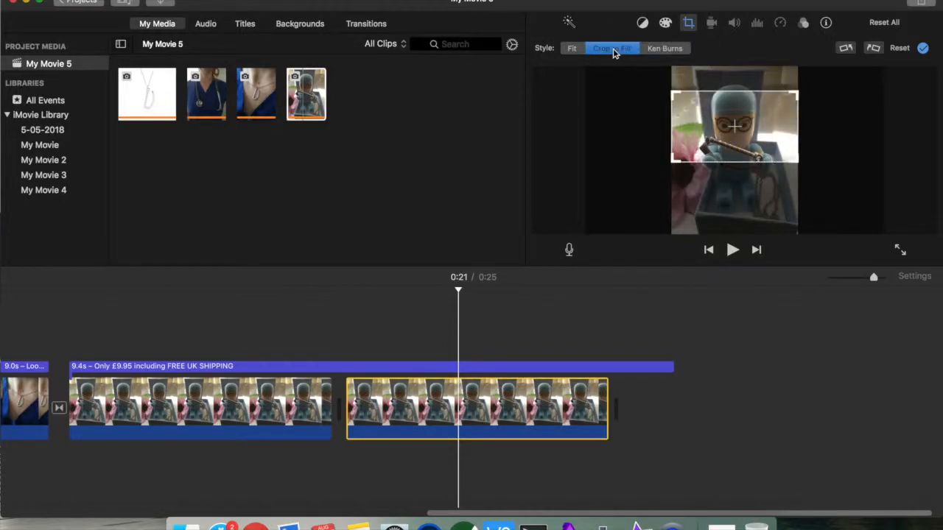
{"action": "left_click", "coordinate": [655, 49]}
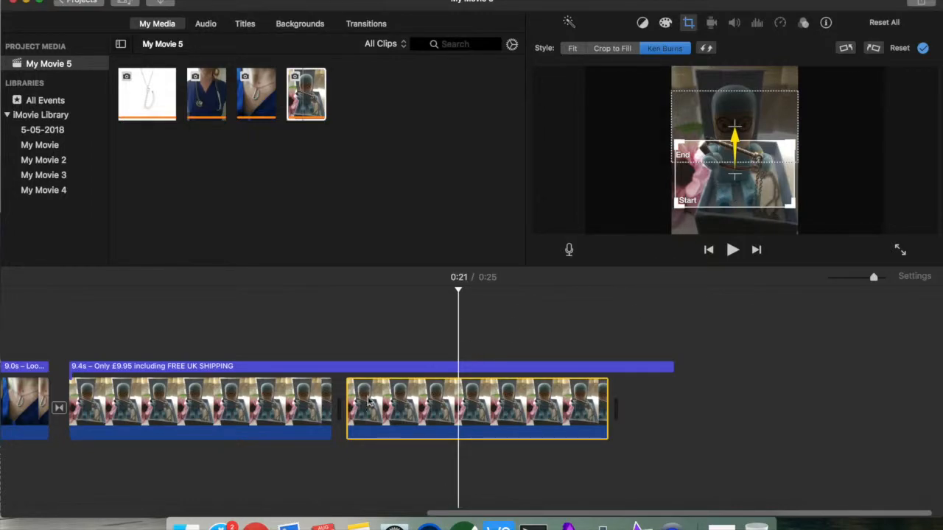
Set the second figurine clip to Crop to Fill, framing the necklace to match the first clip's Ken Burns end frame.
{"action": "left_click", "coordinate": [294, 405]}
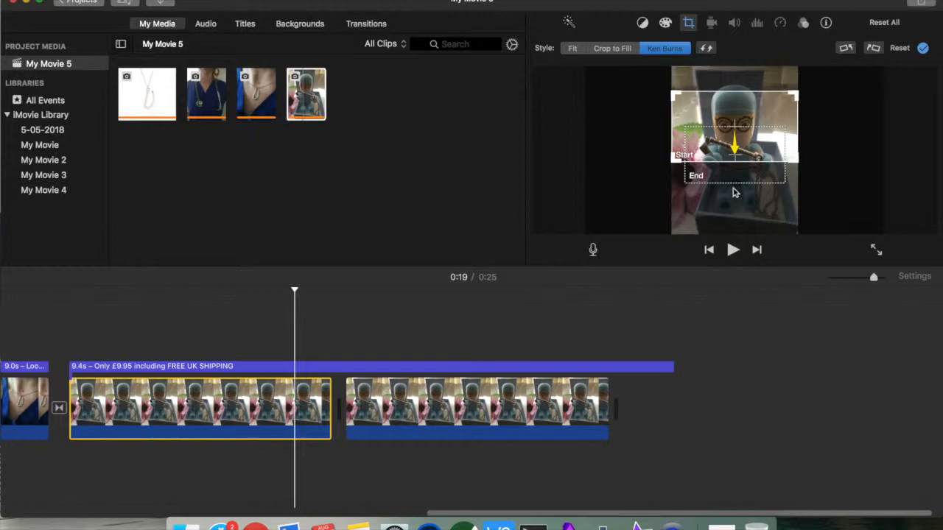
{"action": "left_click", "coordinate": [483, 405]}
{"action": "left_click", "coordinate": [612, 48]}
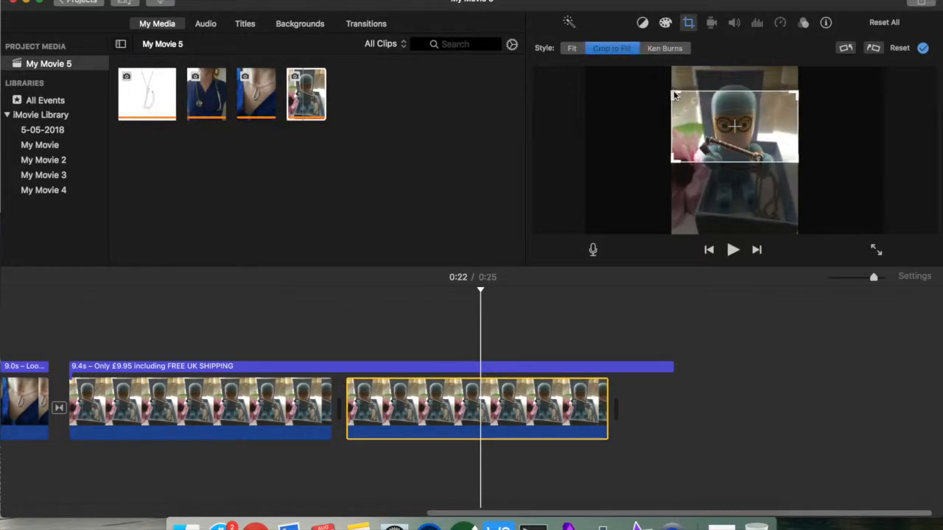
{"action": "left_click_drag", "start_coordinate": [673, 94], "coordinate": [696, 115]}
{"action": "left_click_drag", "start_coordinate": [749, 131], "coordinate": [737, 153]}
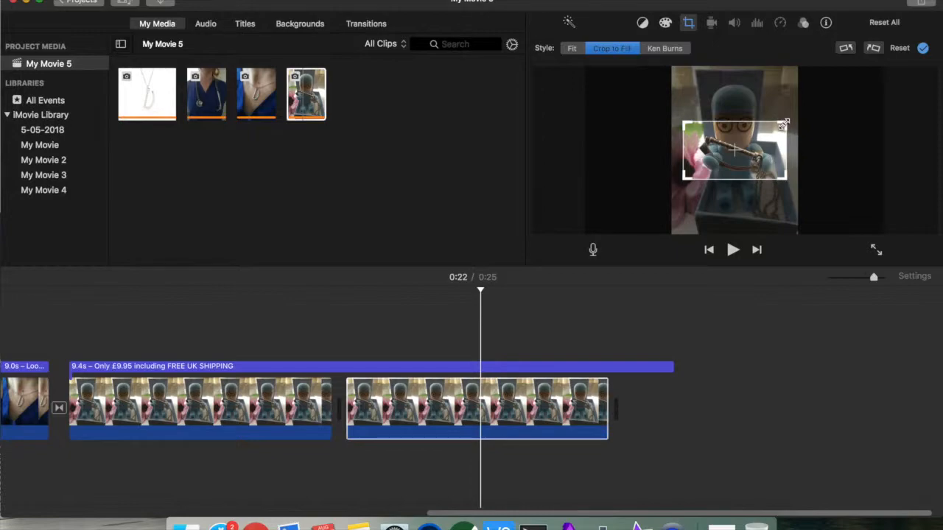
{"action": "left_click_drag", "start_coordinate": [746, 157], "coordinate": [748, 155]}
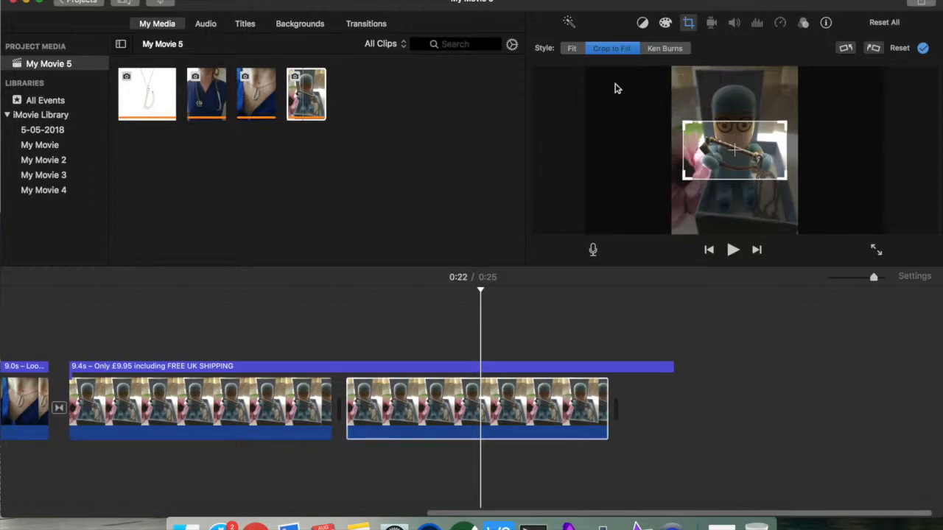
{"action": "left_click", "coordinate": [282, 409]}
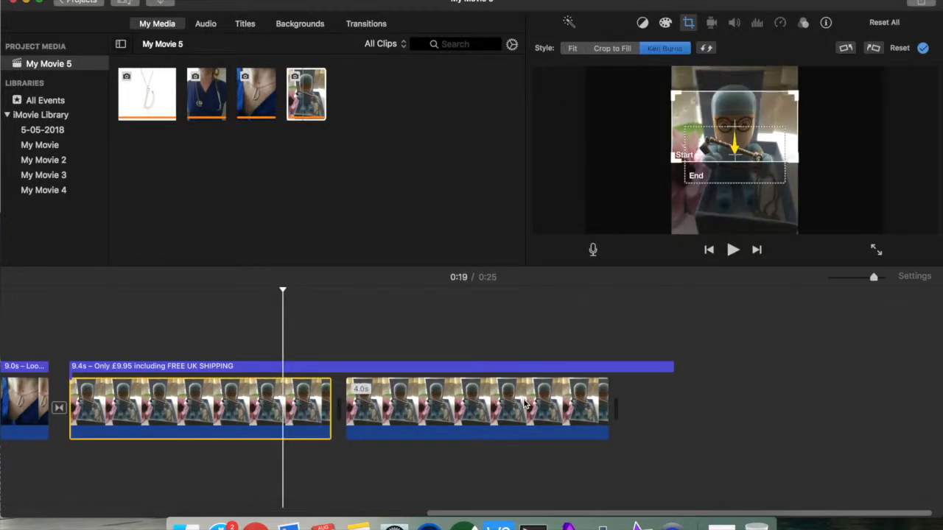
Fine-tune the second figurine clip's crop frame vertically, comparing it with the first figurine clip's Ken Burns end frame.
{"action": "left_click", "coordinate": [524, 404]}
{"action": "left_click_drag", "start_coordinate": [740, 162], "coordinate": [740, 168]}
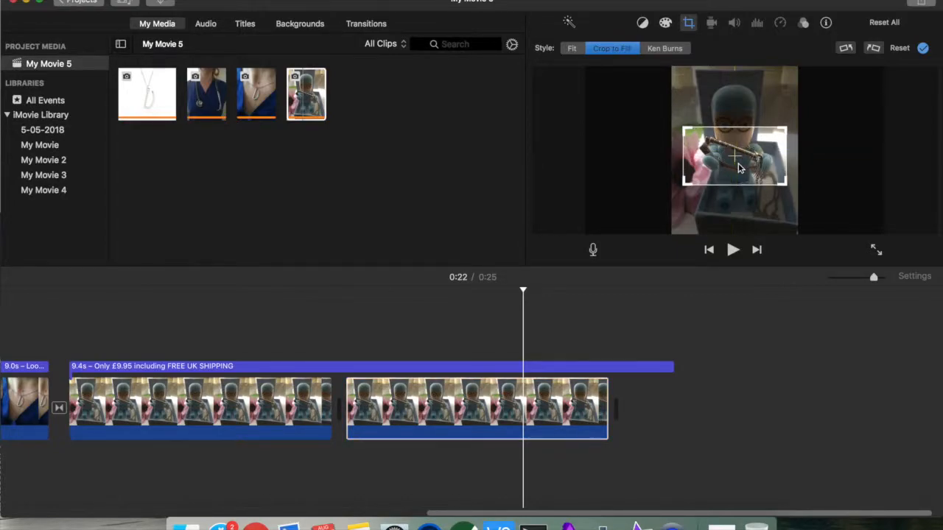
{"action": "left_click", "coordinate": [287, 410]}
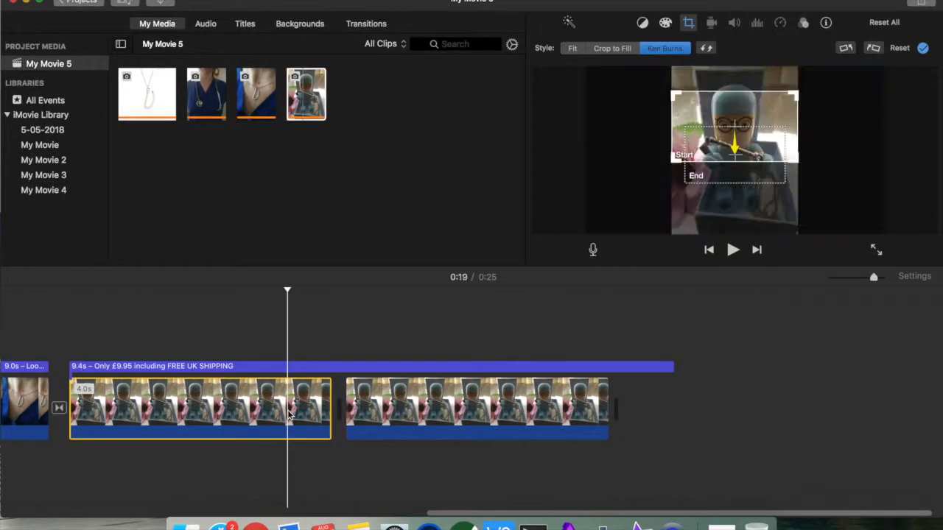
{"action": "left_click", "coordinate": [475, 413]}
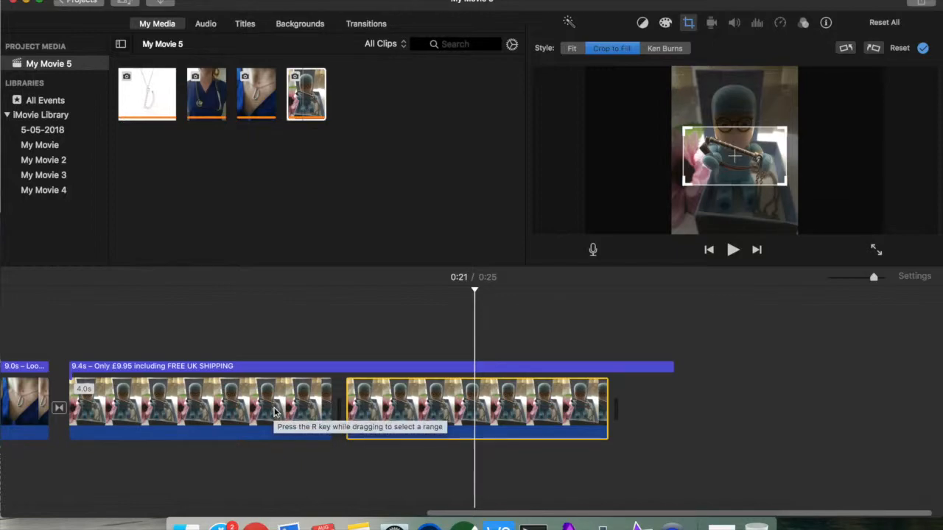
{"action": "left_click", "coordinate": [274, 412]}
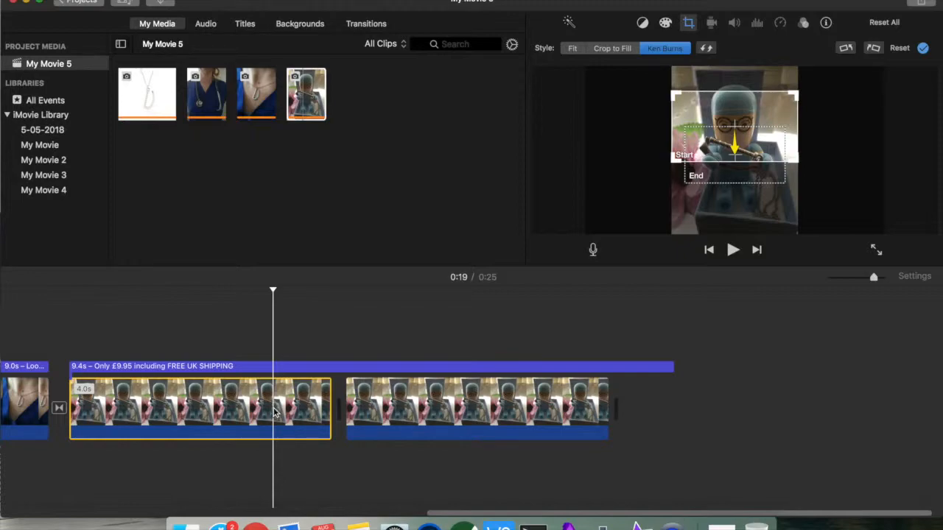
Play back the last title's section, extend the second figurine clip to the end of that title, and replay it.
{"action": "left_click", "coordinate": [73, 366]}
{"action": "left_click", "coordinate": [732, 250]}
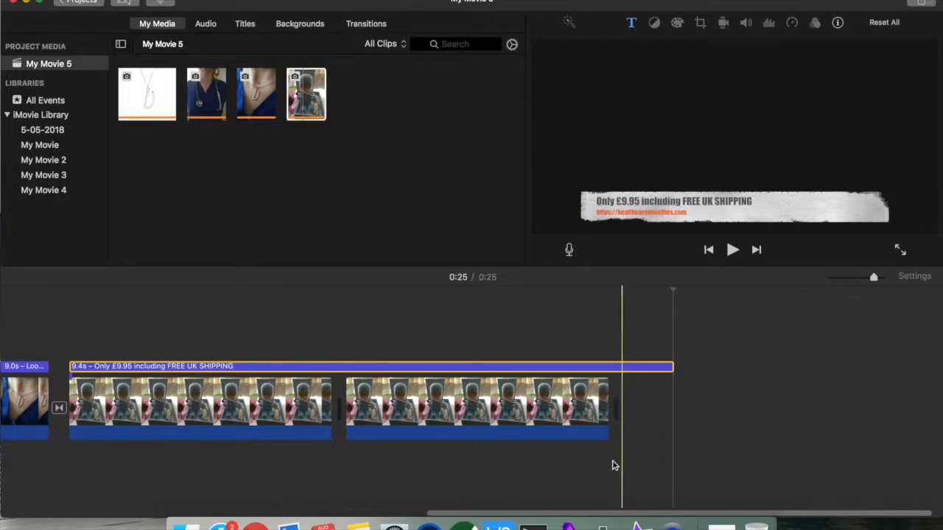
{"action": "left_click", "coordinate": [576, 429]}
{"action": "left_click_drag", "start_coordinate": [606, 402], "coordinate": [701, 406]}
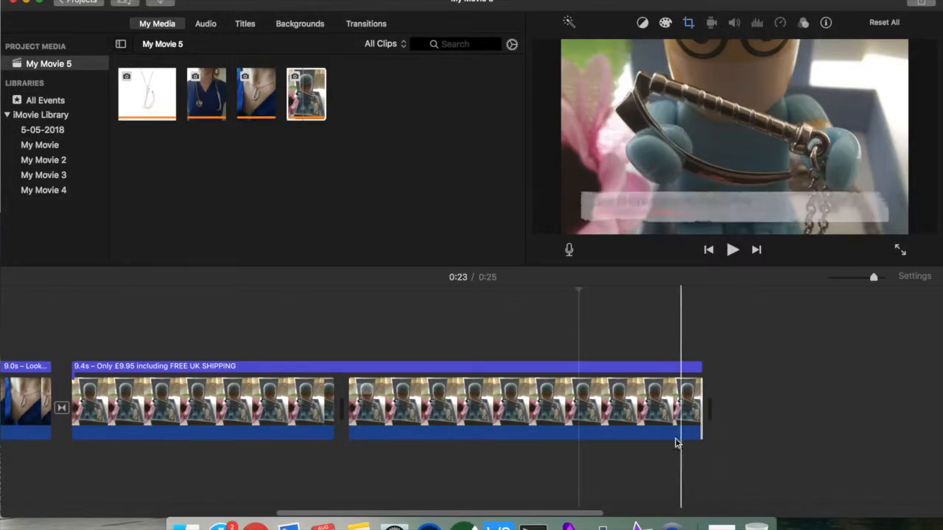
{"action": "left_click", "coordinate": [174, 338]}
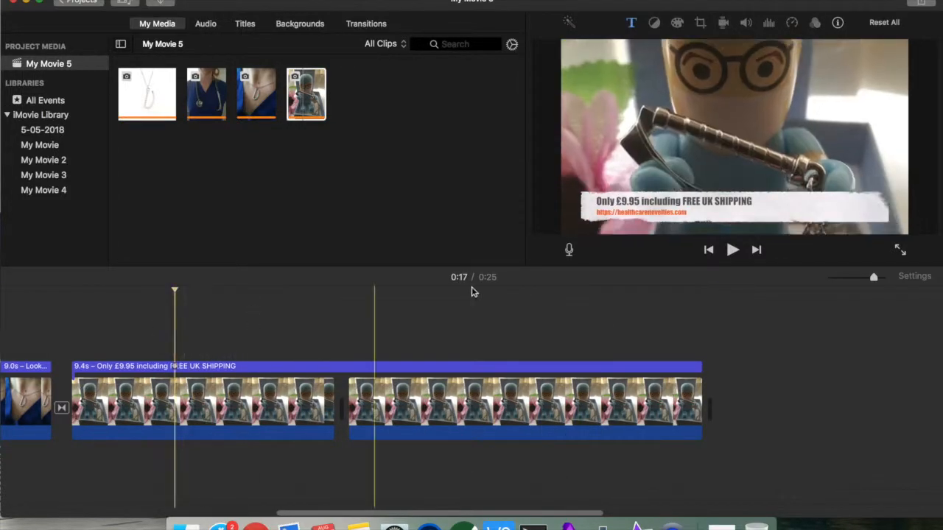
{"action": "left_click", "coordinate": [732, 250]}
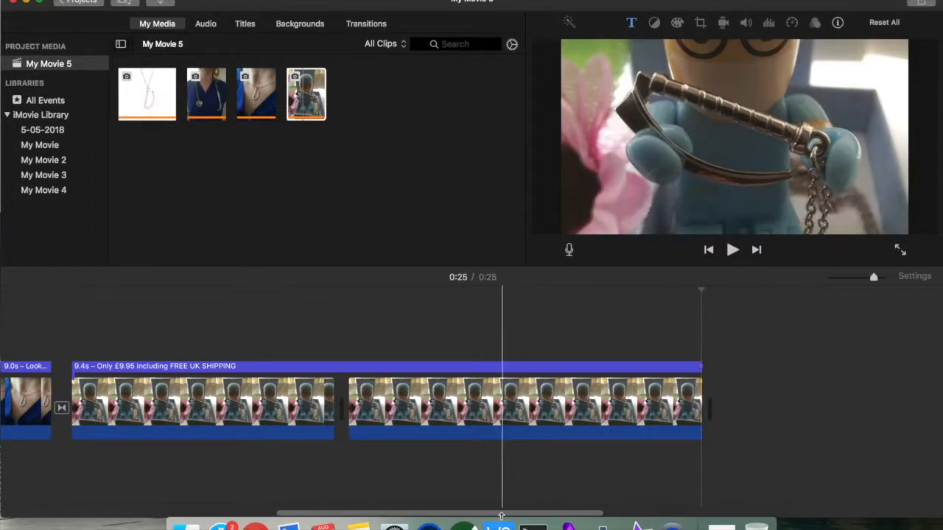
Import the "Happy Days" music file from the Downloads folder and place it under the movie from the first clip.
{"action": "left_click_drag", "start_coordinate": [499, 517], "coordinate": [216, 511]}
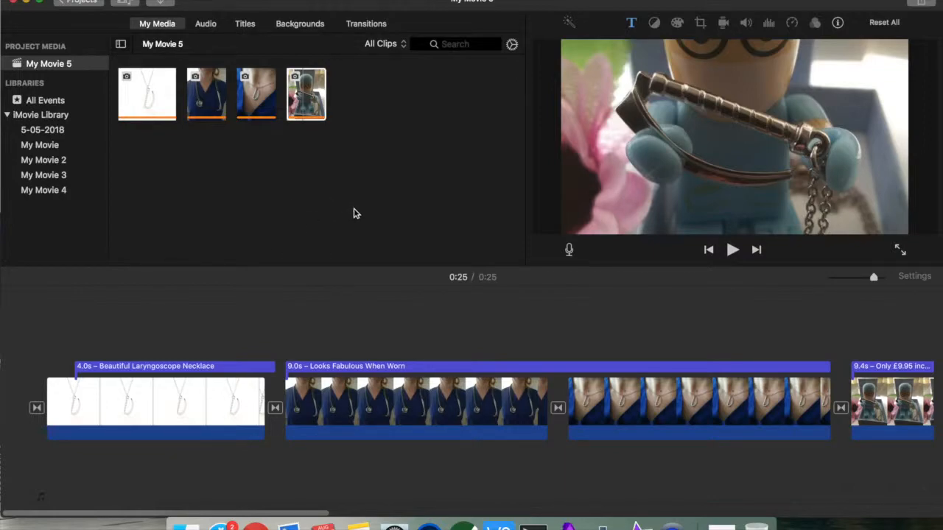
{"action": "left_click", "coordinate": [214, 201]}
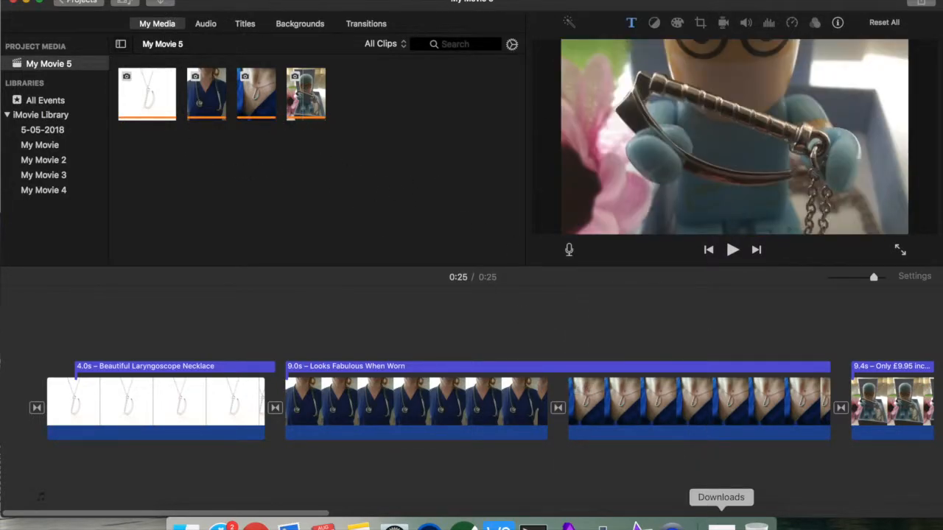
{"action": "left_click", "coordinate": [721, 526]}
{"action": "left_click_drag", "start_coordinate": [721, 495], "coordinate": [371, 190]}
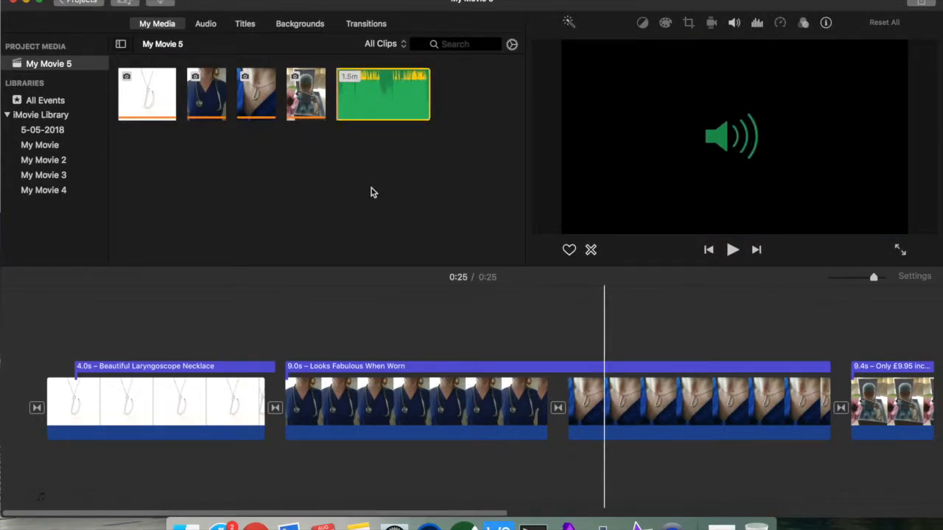
{"action": "left_click", "coordinate": [383, 187]}
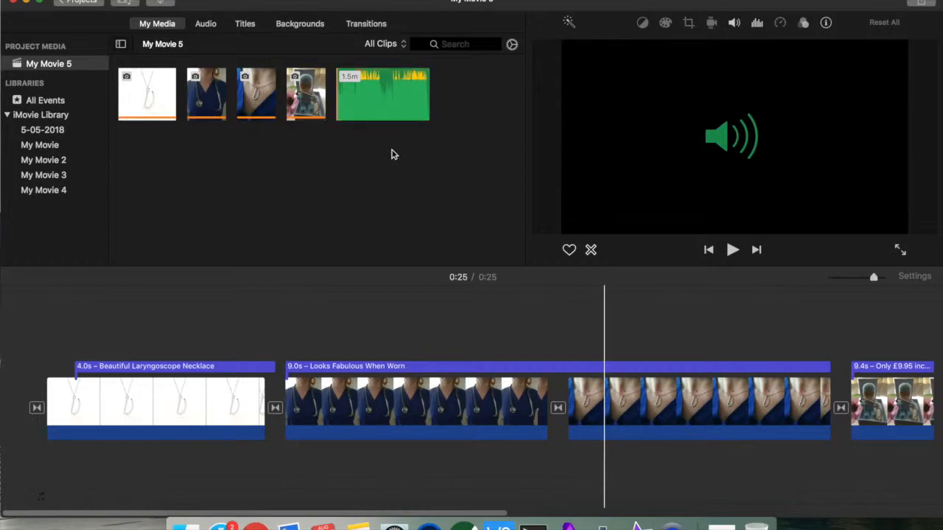
{"action": "left_click", "coordinate": [383, 103]}
{"action": "left_click_drag", "start_coordinate": [370, 102], "coordinate": [102, 464]}
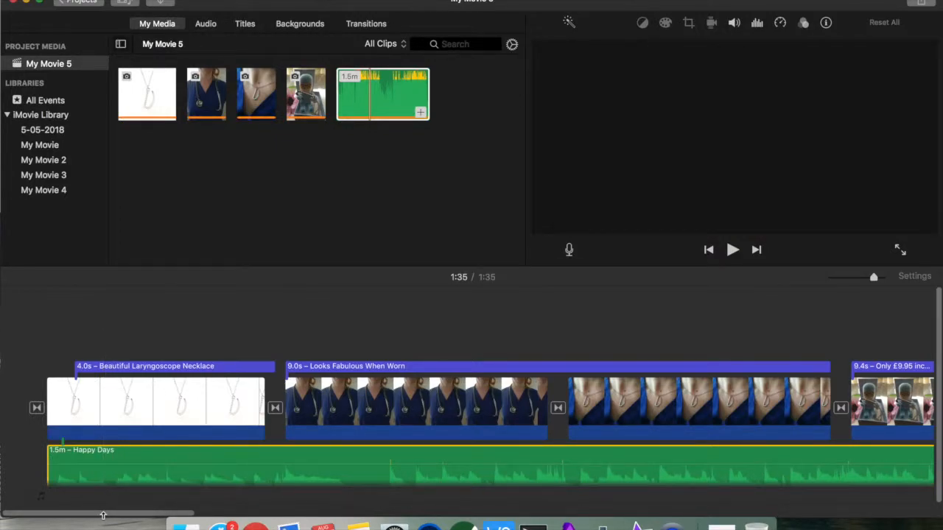
Split the "Happy Days" music track at the end of the last figurine clip.
{"action": "left_click_drag", "start_coordinate": [103, 518], "coordinate": [340, 513]}
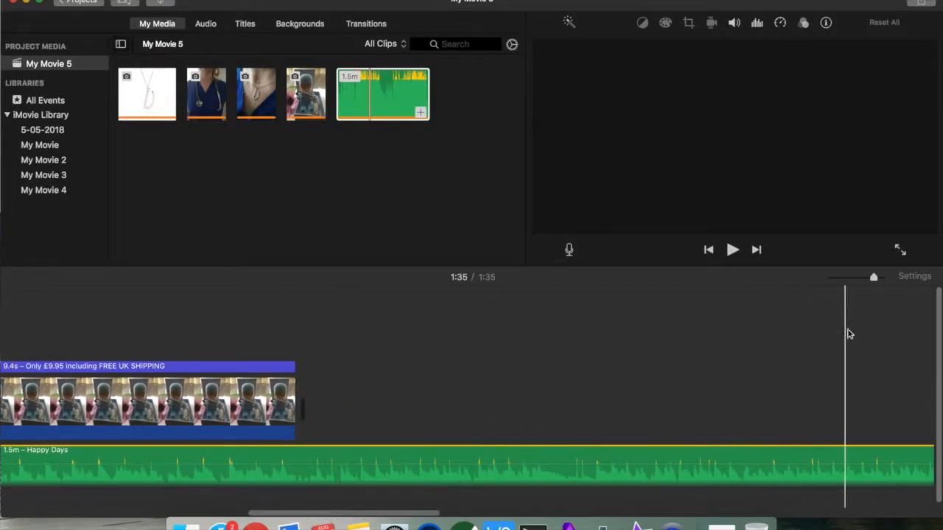
{"action": "mouse_move", "coordinate": [873, 277]}
{"action": "left_mouse_down"}
{"action": "mouse_move", "coordinate": [841, 279]}
{"action": "mouse_move", "coordinate": [881, 282]}
{"action": "left_mouse_up"}
{"action": "left_click_drag", "start_coordinate": [861, 514], "coordinate": [295, 520]}
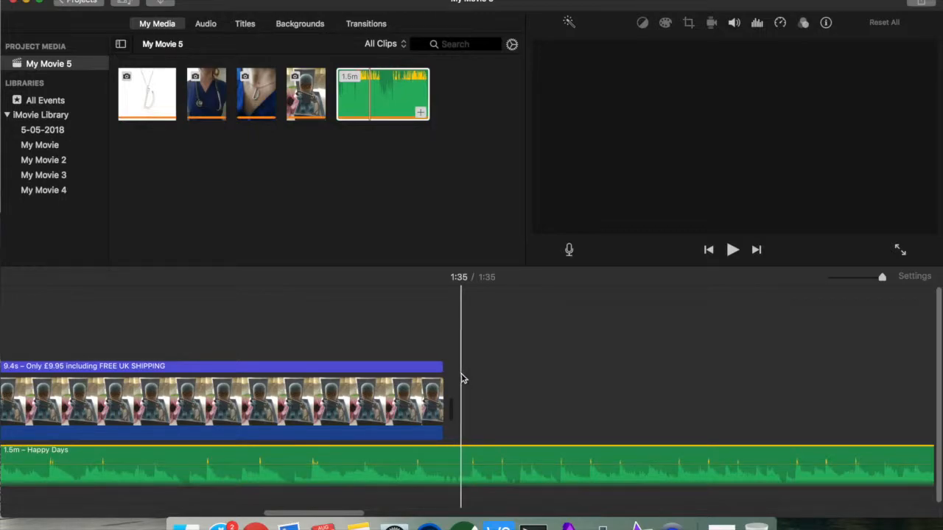
{"action": "left_click", "coordinate": [452, 458]}
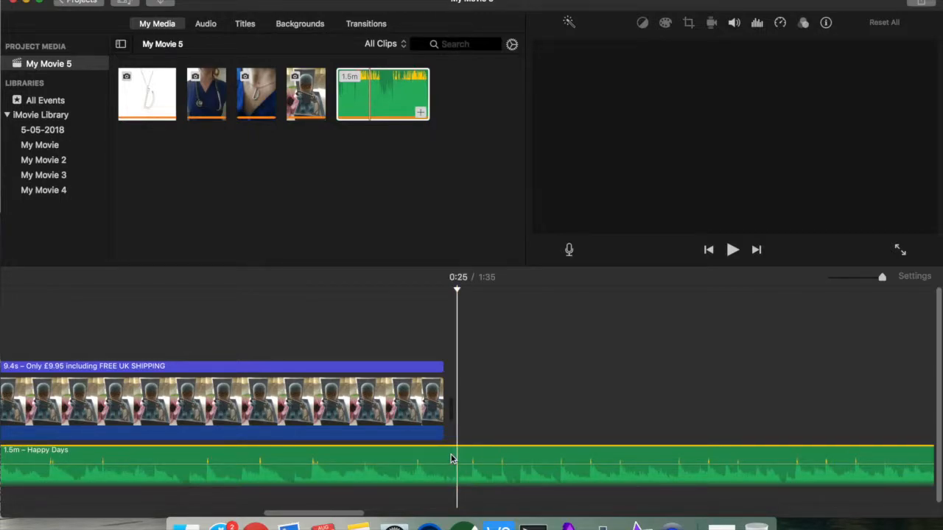
{"action": "right_click", "coordinate": [452, 459]}
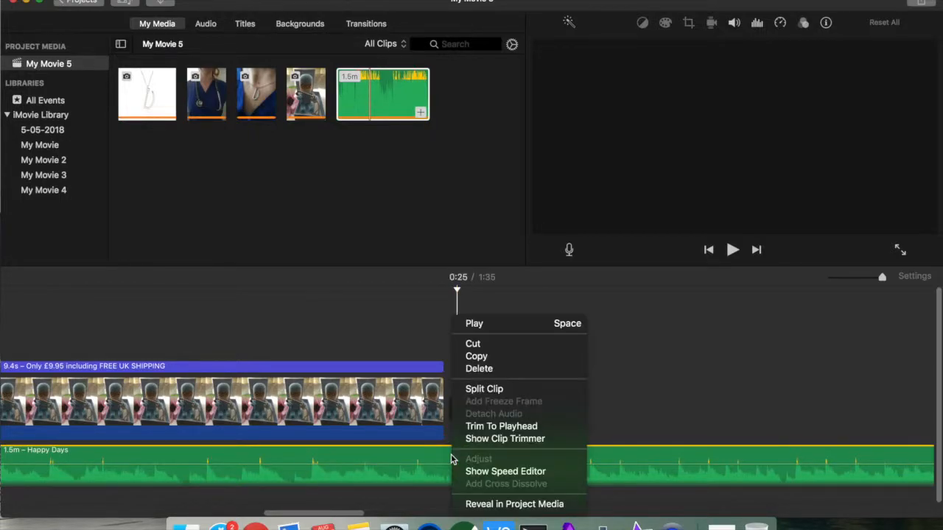
{"action": "left_click", "coordinate": [493, 388]}
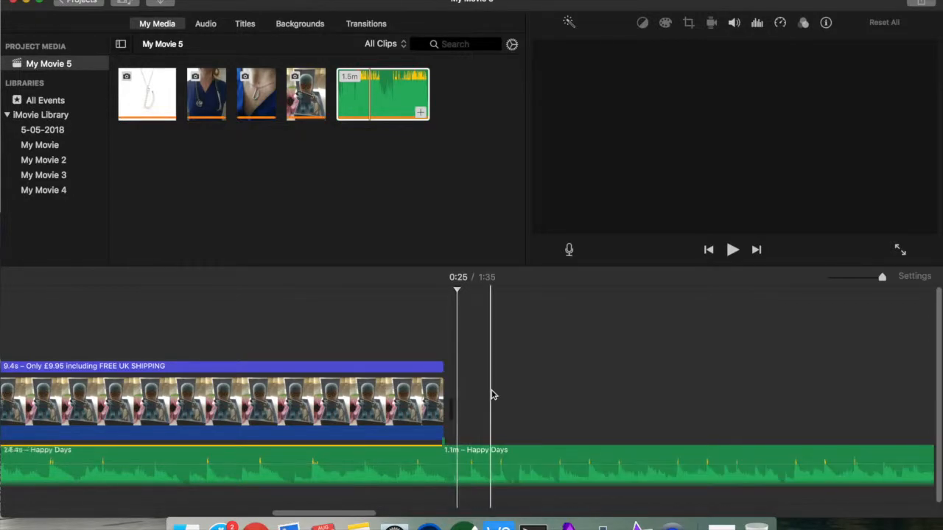
Delete the part of the "Happy Days" track that runs past the end of the last clip.
{"action": "left_click", "coordinate": [589, 495]}
{"action": "left_click", "coordinate": [390, 477]}
{"action": "left_click", "coordinate": [530, 469]}
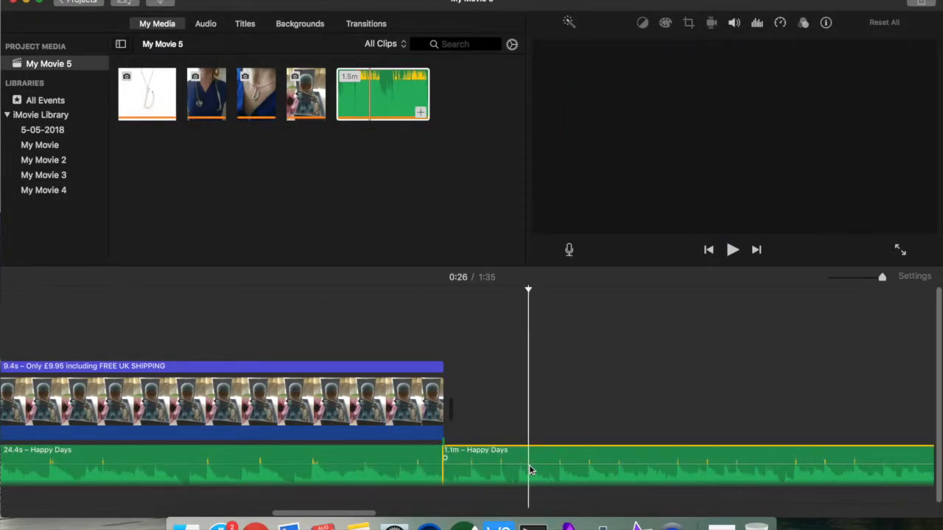
{"action": "right_click", "coordinate": [530, 470]}
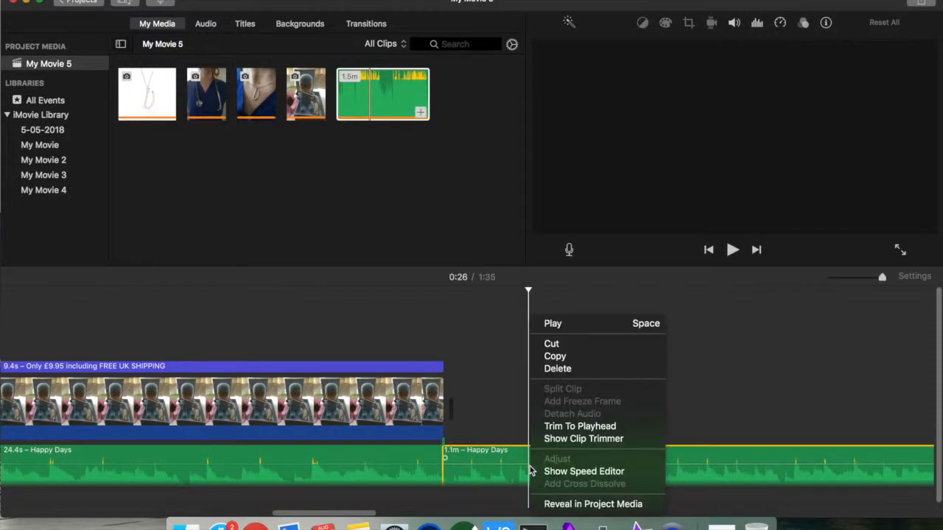
{"action": "left_click", "coordinate": [575, 371]}
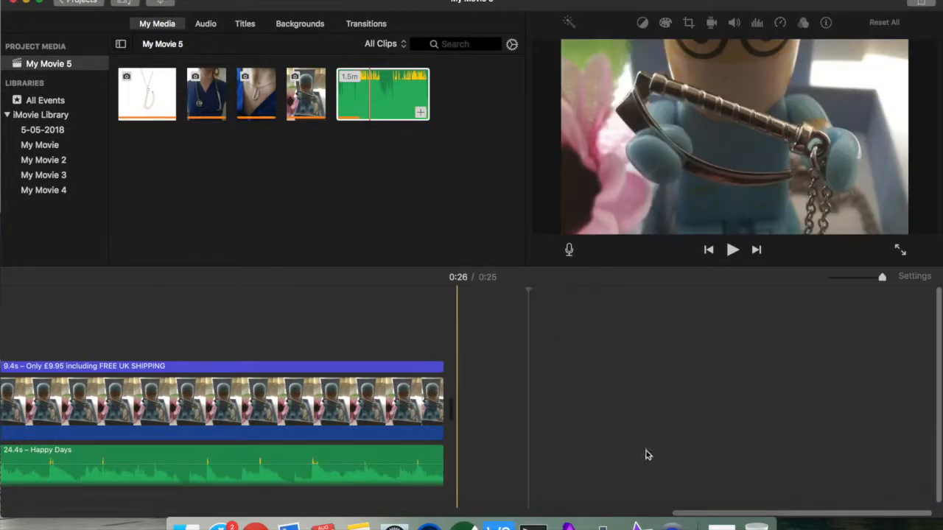
Start sharing the movie as a file and title it "Laryngoscope Necklace Product Video".
{"action": "left_click_drag", "start_coordinate": [707, 514], "coordinate": [25, 511]}
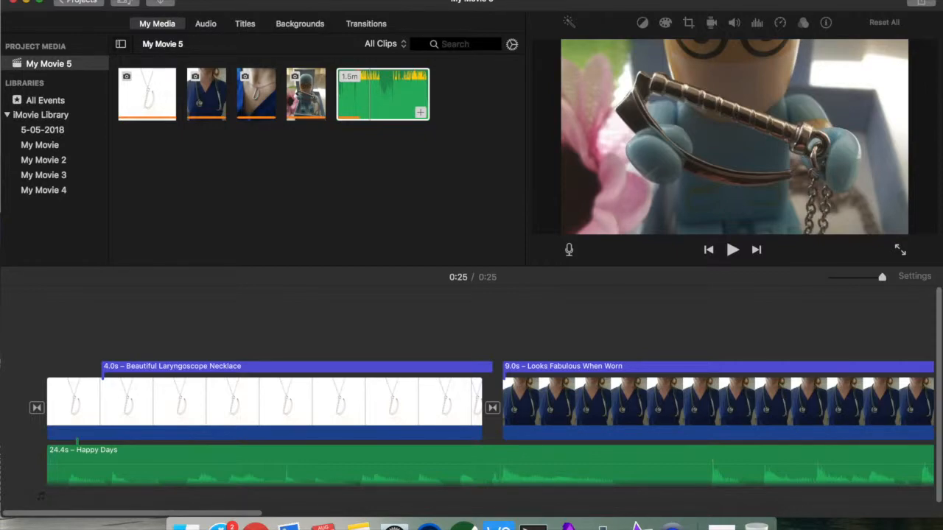
{"action": "left_click", "coordinate": [82, 0]}
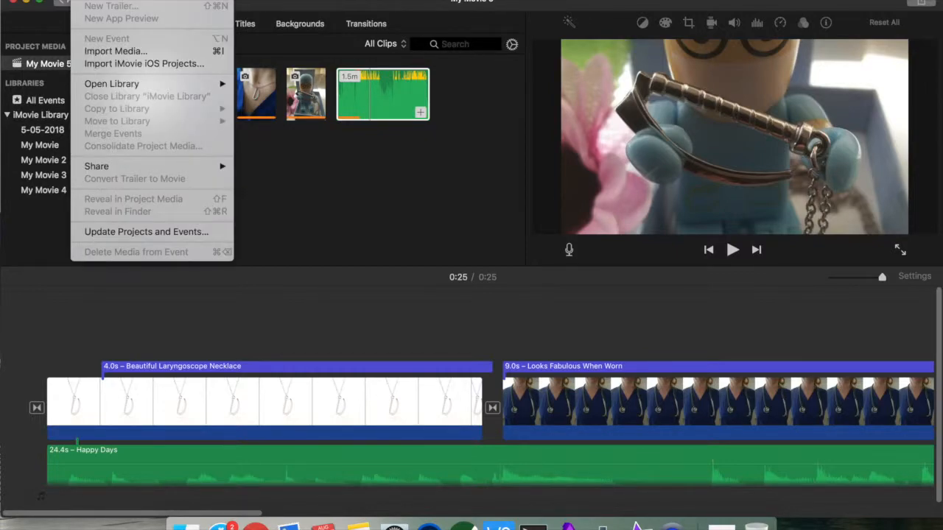
{"action": "mouse_move", "coordinate": [127, 173]}
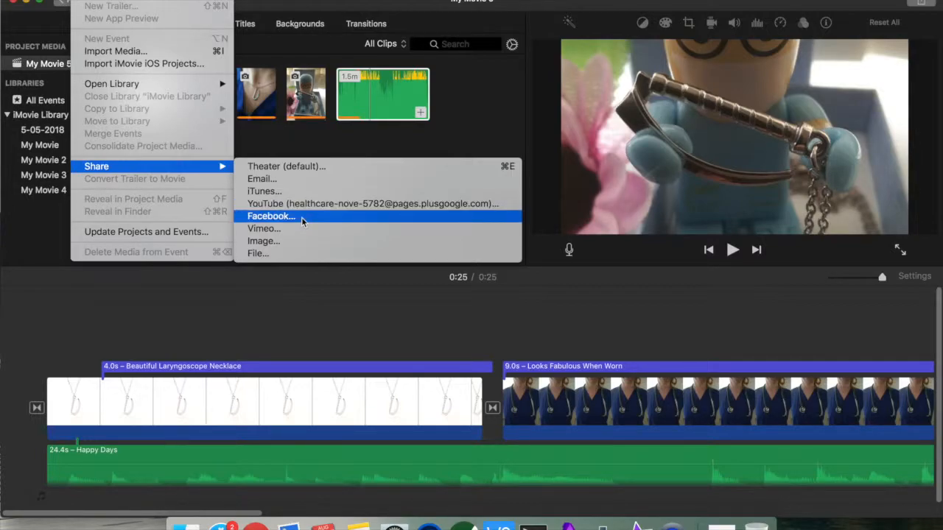
{"action": "left_click", "coordinate": [280, 254]}
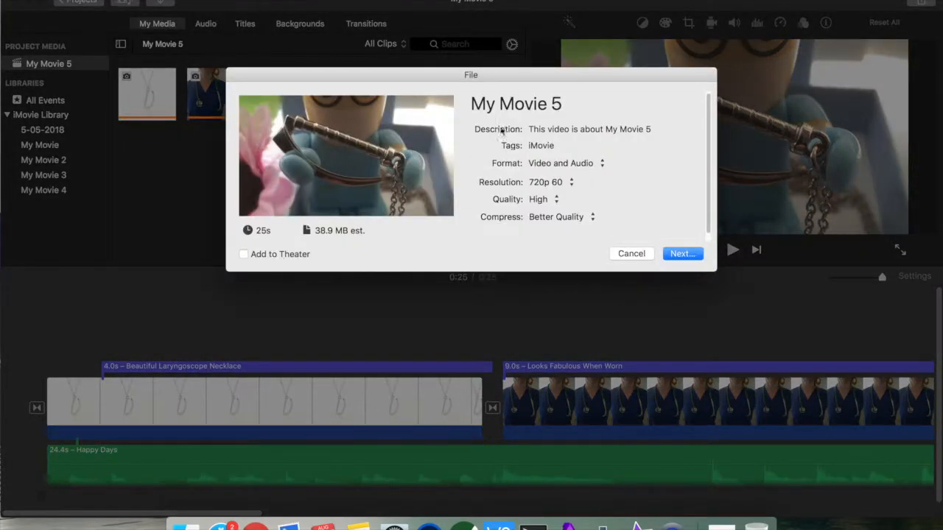
{"action": "triple_click", "coordinate": [560, 105]}
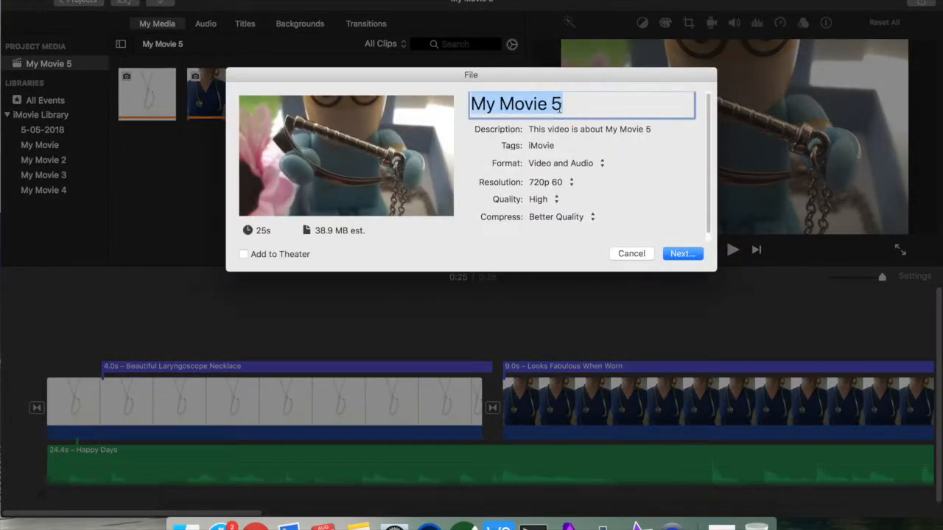
{"action": "type", "text": "Laryngoscope Necklace Product Vi"}
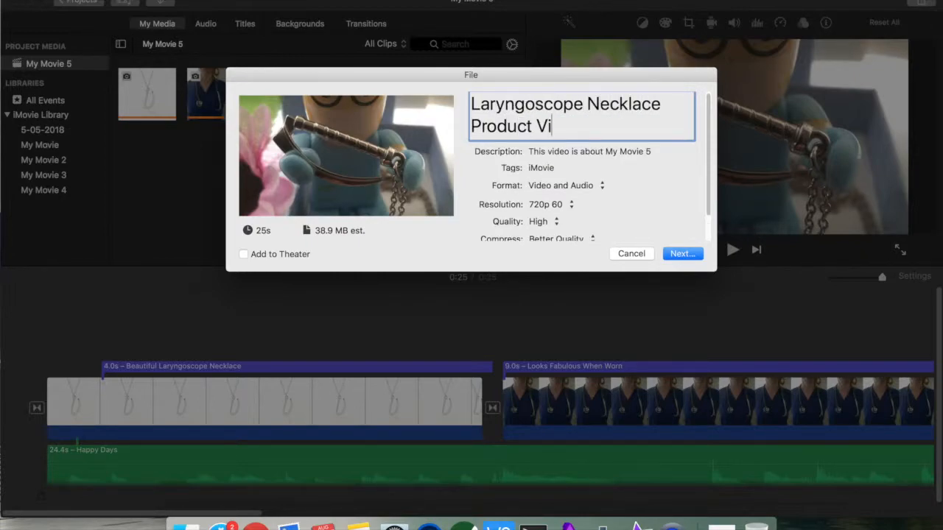
{"action": "type", "text": "deo"}
Set the export description to "Laryngoscope Necklace" and the tags to "necklace, laryngscope".
{"action": "double_click", "coordinate": [594, 151]}
{"action": "triple_click", "coordinate": [593, 151]}
{"action": "key", "text": "BackSpace"}
{"action": "type", "text": "Laryngoscope"}
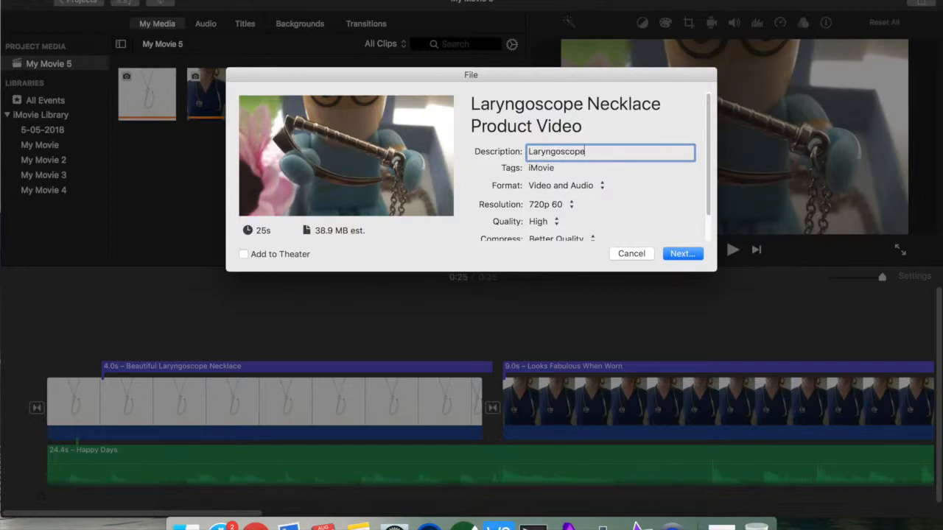
{"action": "type", "text": " Necklace"}
{"action": "triple_click", "coordinate": [556, 168]}
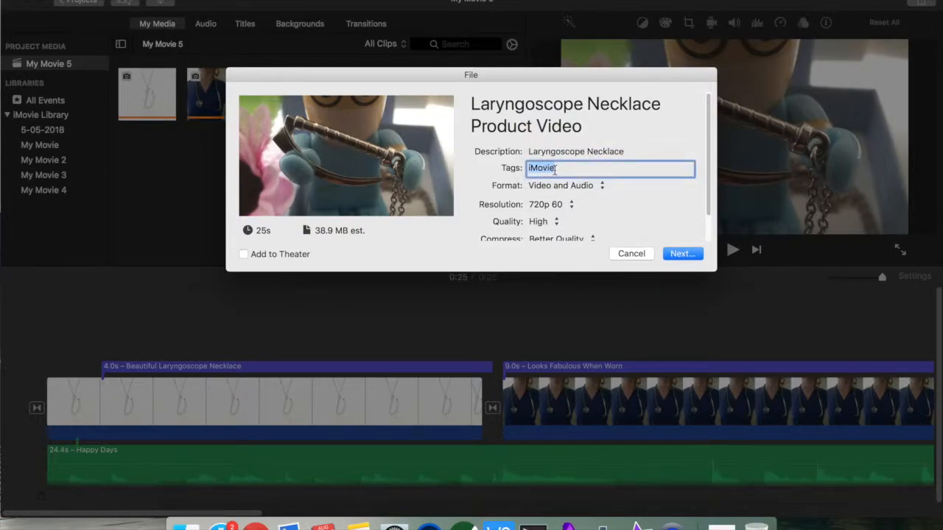
{"action": "type", "text": "necklace, laryngscope"}
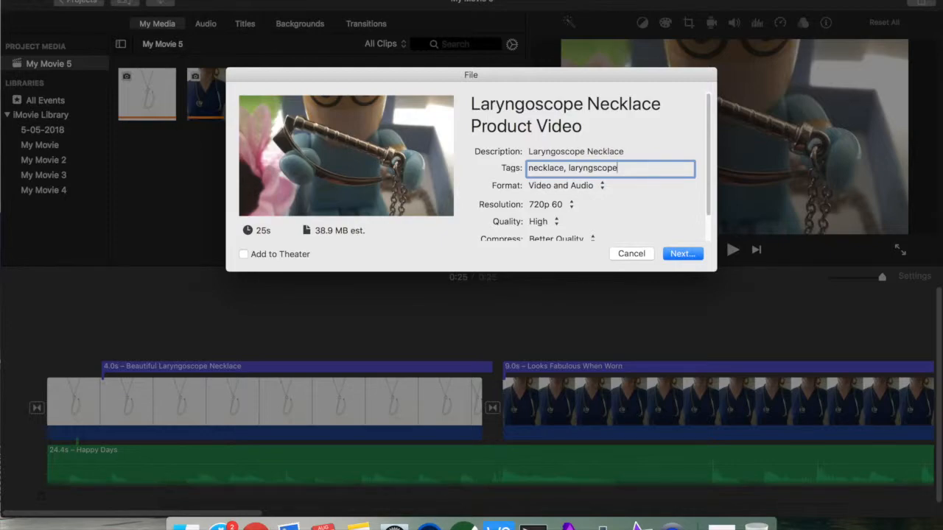
Keep the export format at Video and Audio and the resolution at 720p 60.
{"action": "left_click", "coordinate": [578, 186]}
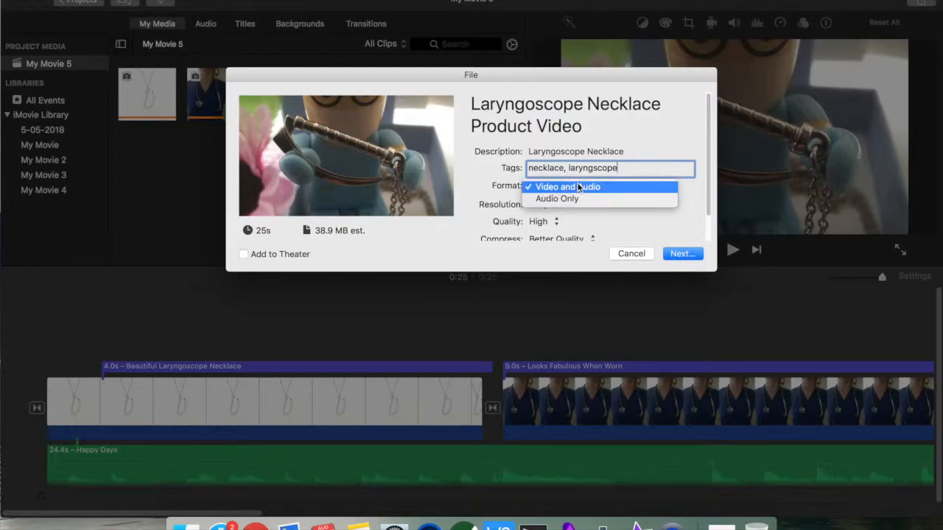
{"action": "left_click", "coordinate": [579, 187]}
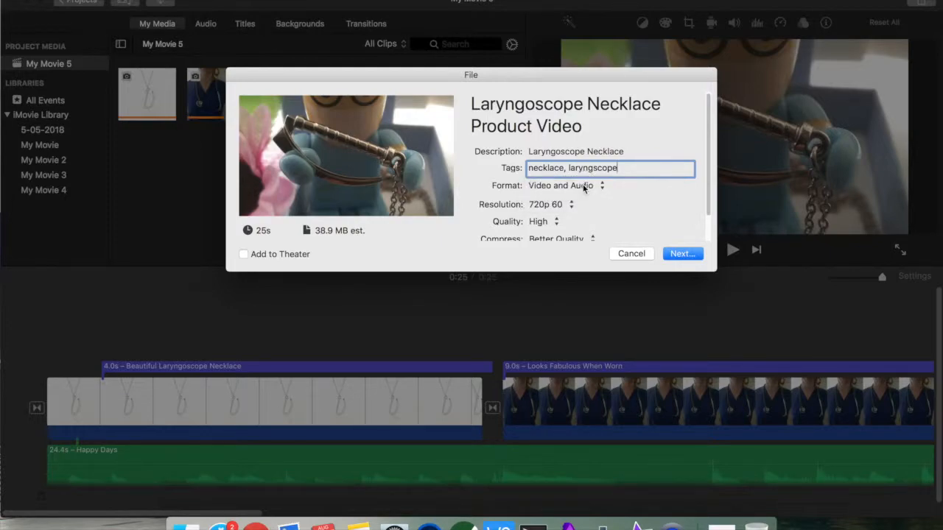
{"action": "left_click", "coordinate": [563, 205]}
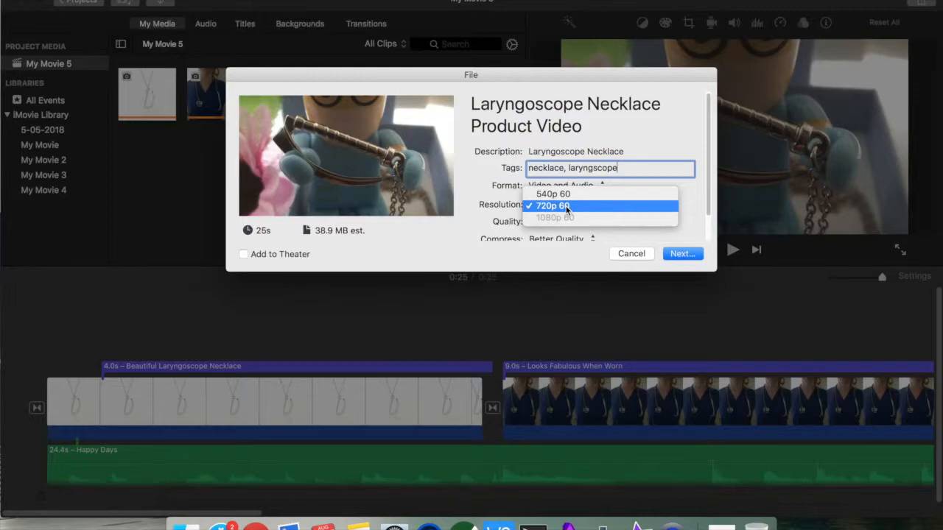
{"action": "left_click", "coordinate": [565, 207]}
{"action": "left_click", "coordinate": [565, 207]}
{"action": "left_click", "coordinate": [655, 119]}
{"action": "scroll", "coordinate": [619, 206], "scroll_direction": "down", "scroll_amount": 2}
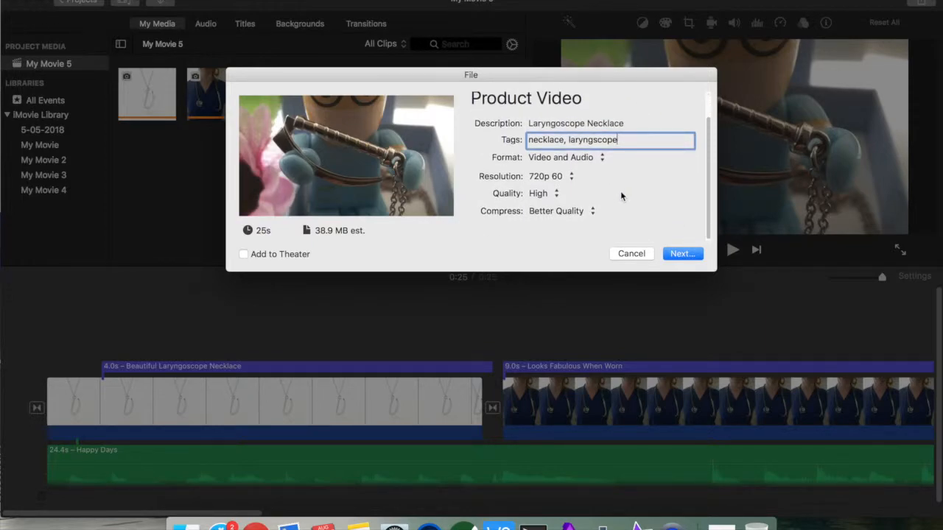
{"action": "left_click", "coordinate": [565, 177]}
{"action": "left_click", "coordinate": [559, 179]}
Keep the export quality at High and the compression at Better Quality.
{"action": "left_click", "coordinate": [543, 196]}
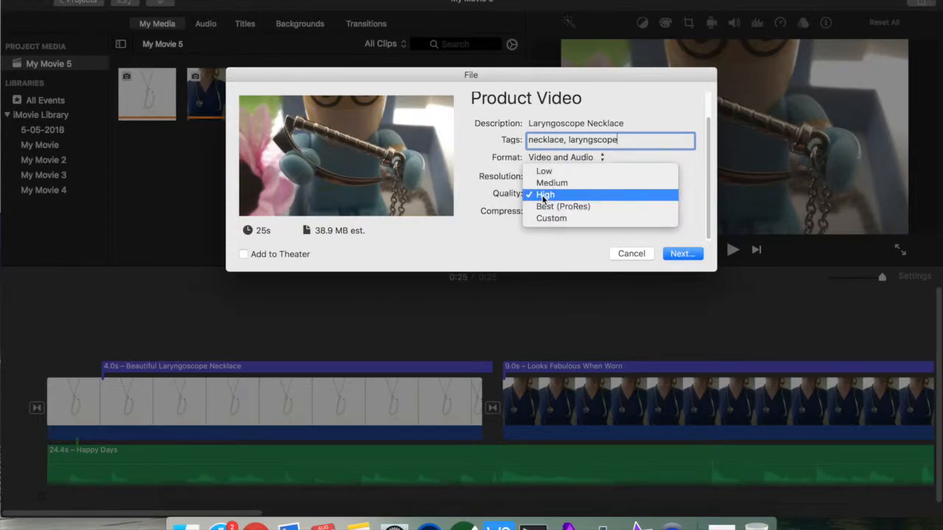
{"action": "left_click", "coordinate": [554, 194]}
{"action": "left_click", "coordinate": [554, 195]}
{"action": "left_click", "coordinate": [552, 196]}
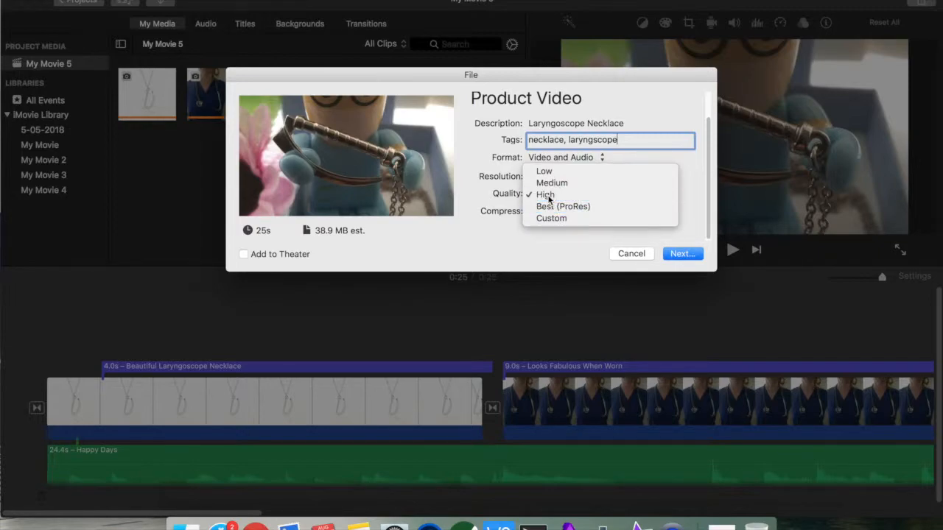
{"action": "left_click", "coordinate": [564, 211]}
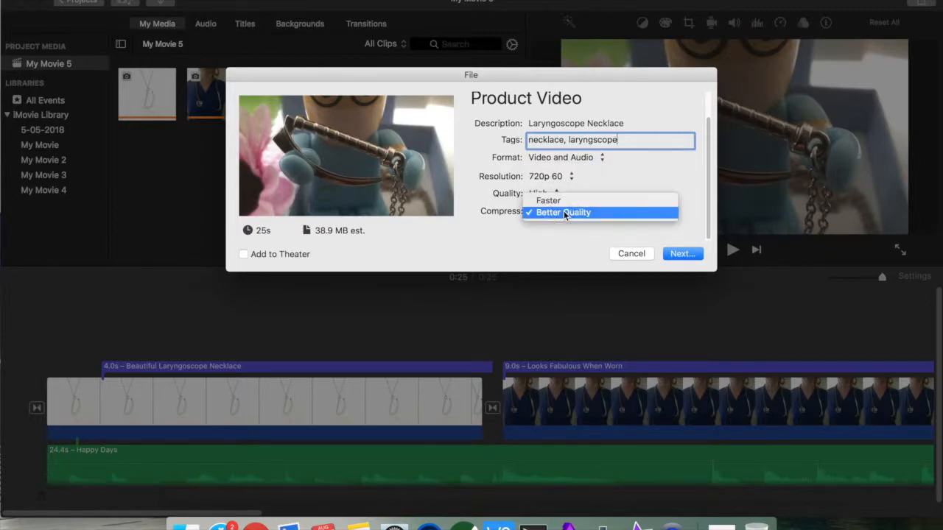
{"action": "left_click", "coordinate": [564, 210]}
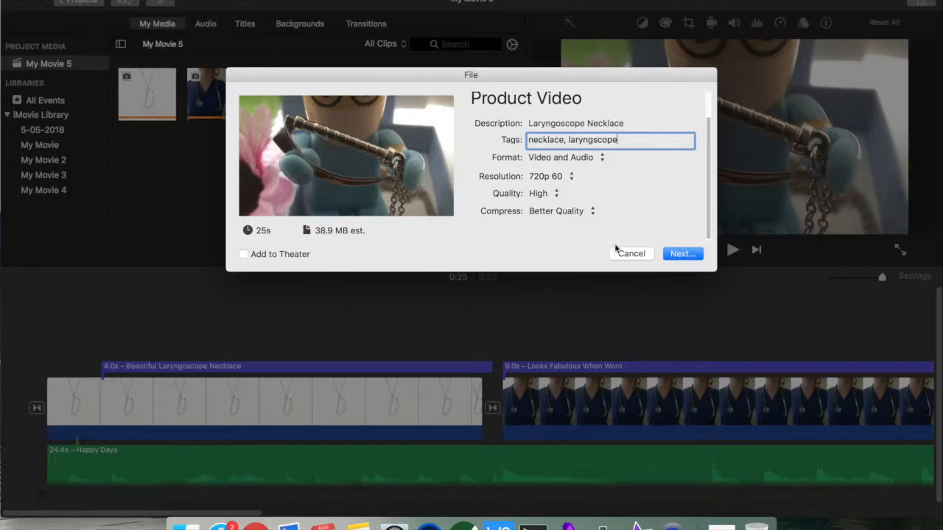
Save the movie as "Laryngoscope Necklace Product Video" in the Downloads folder and show the exported file in Finder.
{"action": "left_click", "coordinate": [681, 254]}
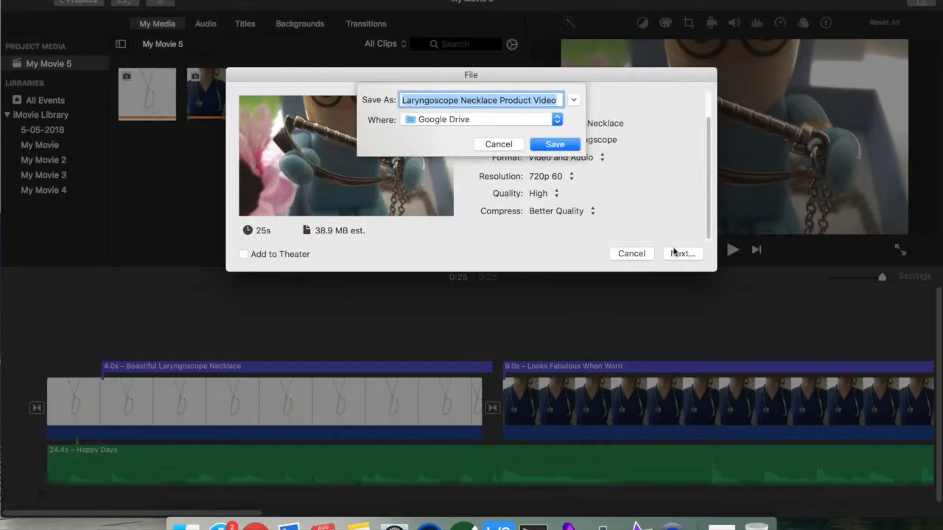
{"action": "left_click", "coordinate": [486, 120]}
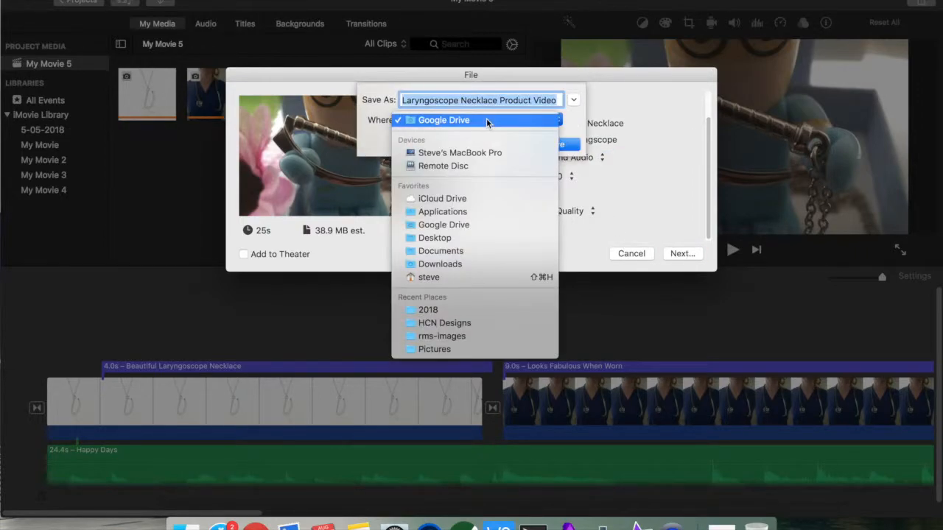
{"action": "left_click", "coordinate": [446, 265]}
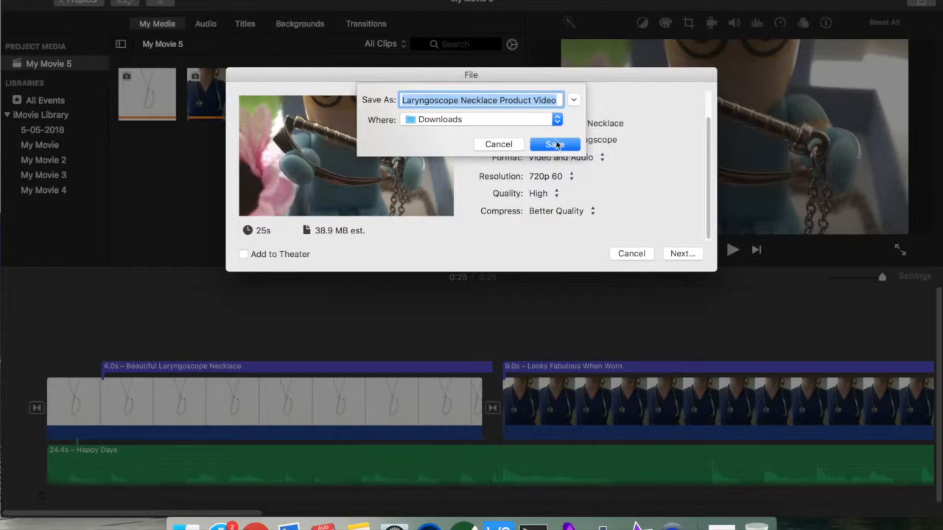
{"action": "left_click", "coordinate": [554, 144]}
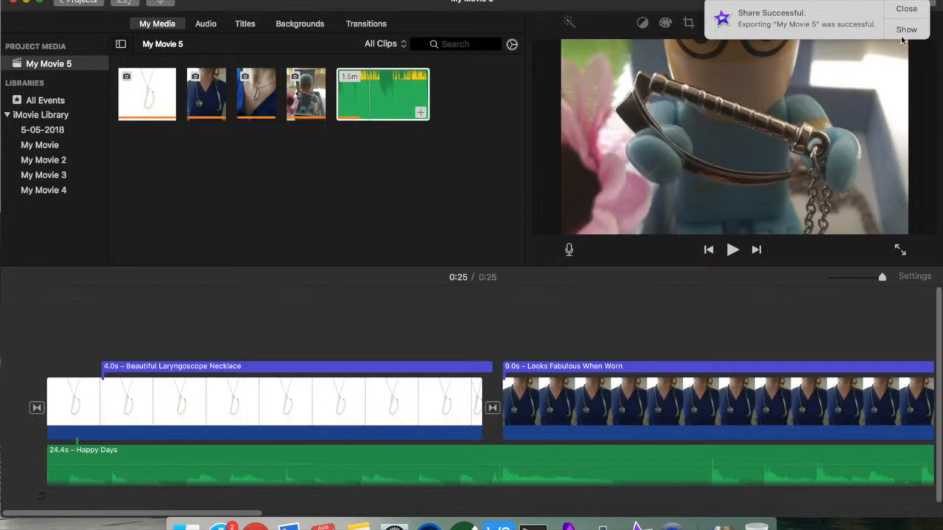
{"action": "left_click", "coordinate": [903, 31]}
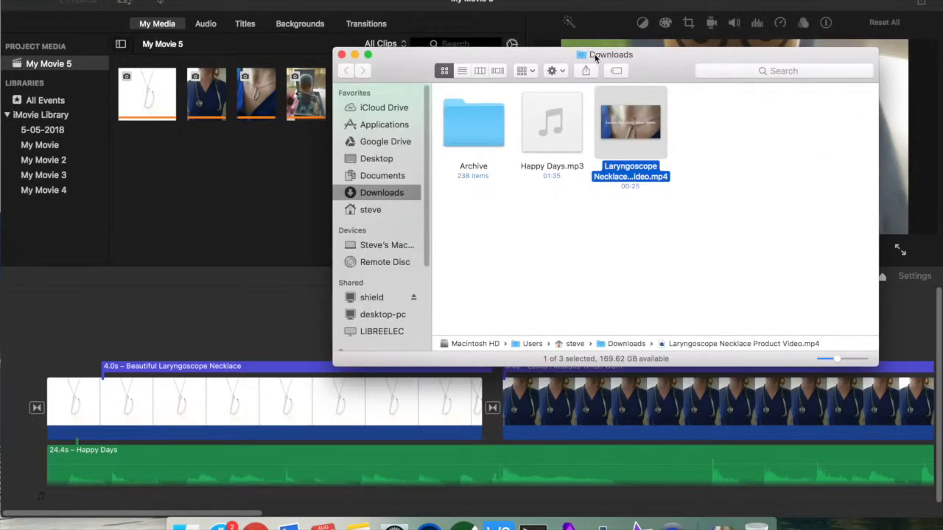
{"action": "mouse_move", "coordinate": [629, 123]}
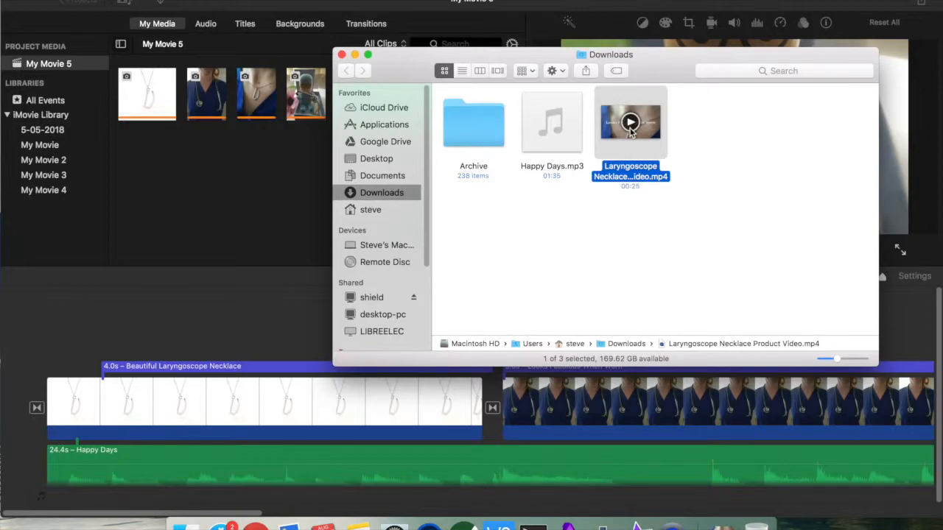